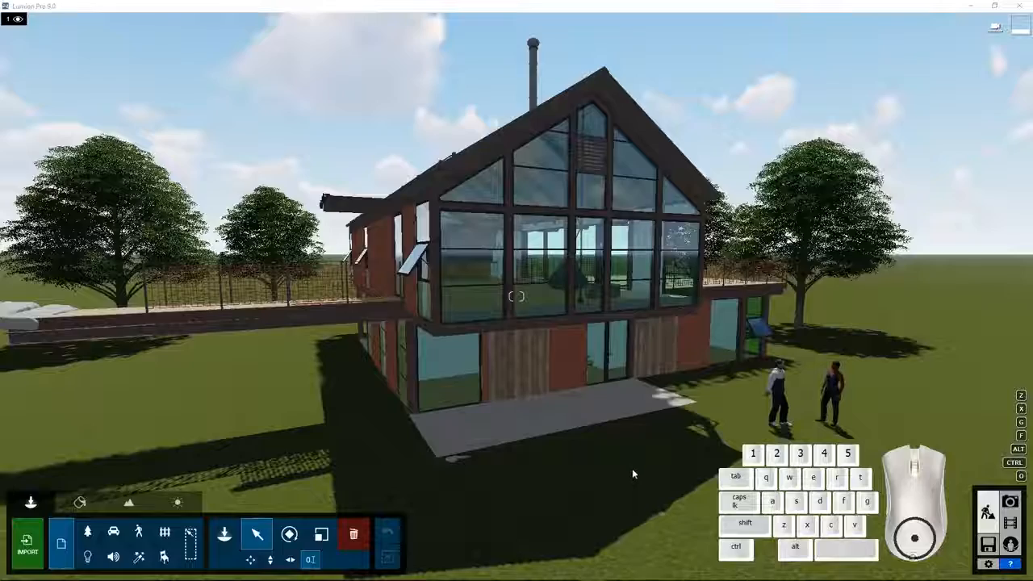
Examine the house from the gabled glass front around to the terrace, ending close up at the terrace's beam corner and railing.
right_drag(625, 481, 628, 484)
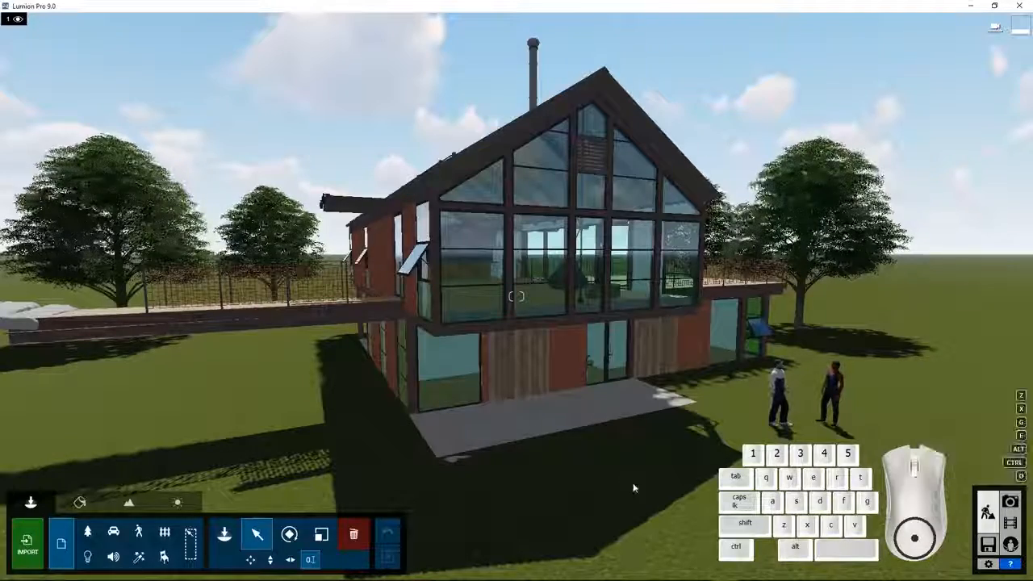
right_drag(516, 296, 655, 488)
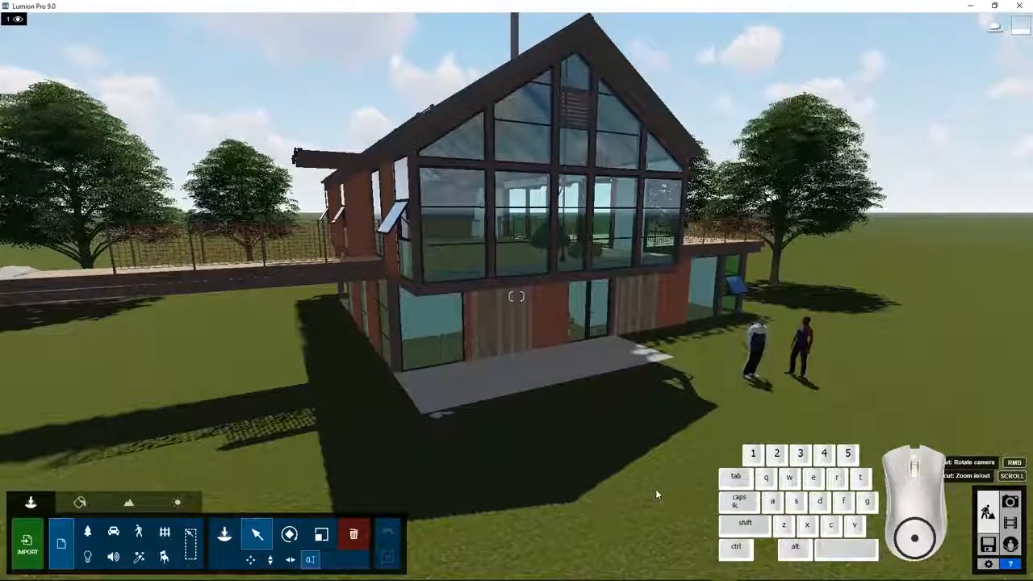
right_drag(656, 493, 723, 461)
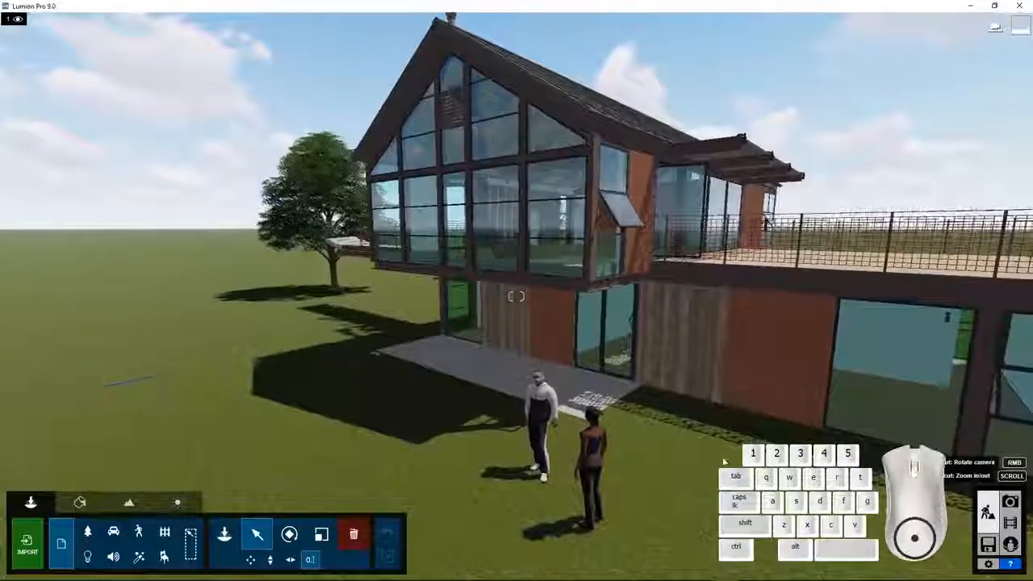
scroll(724, 460, down, 6)
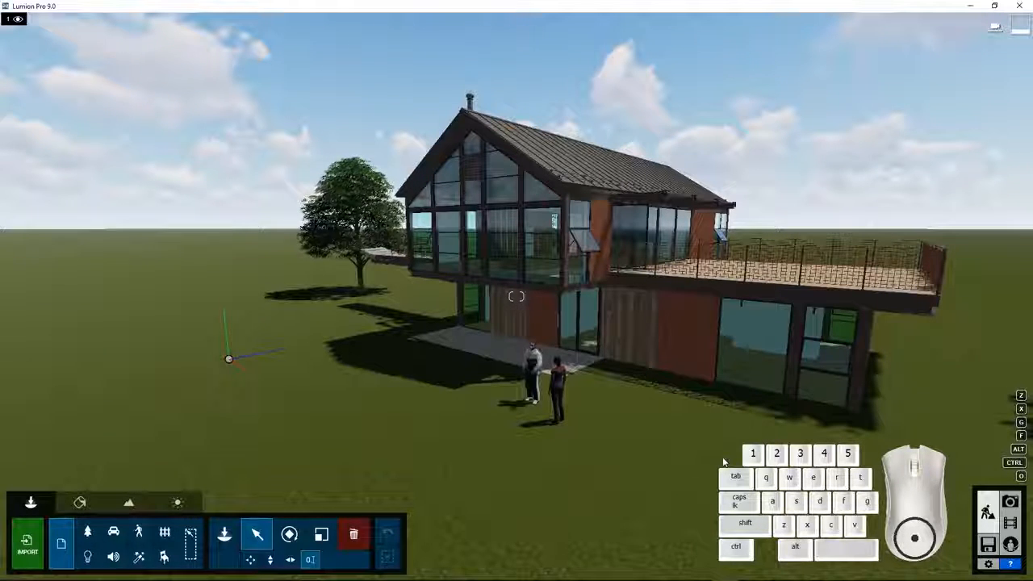
key(d)
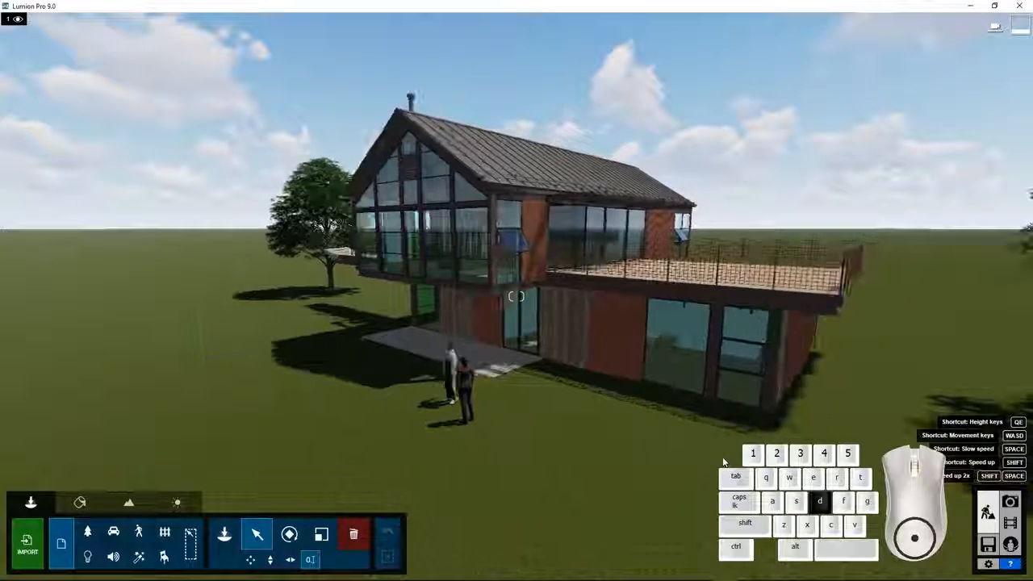
key(d)
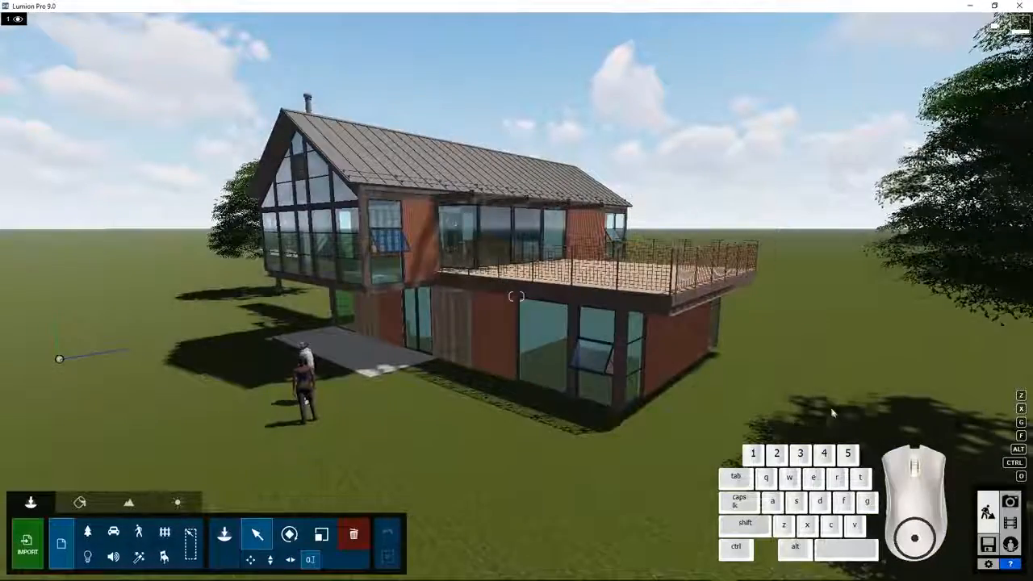
key(w)
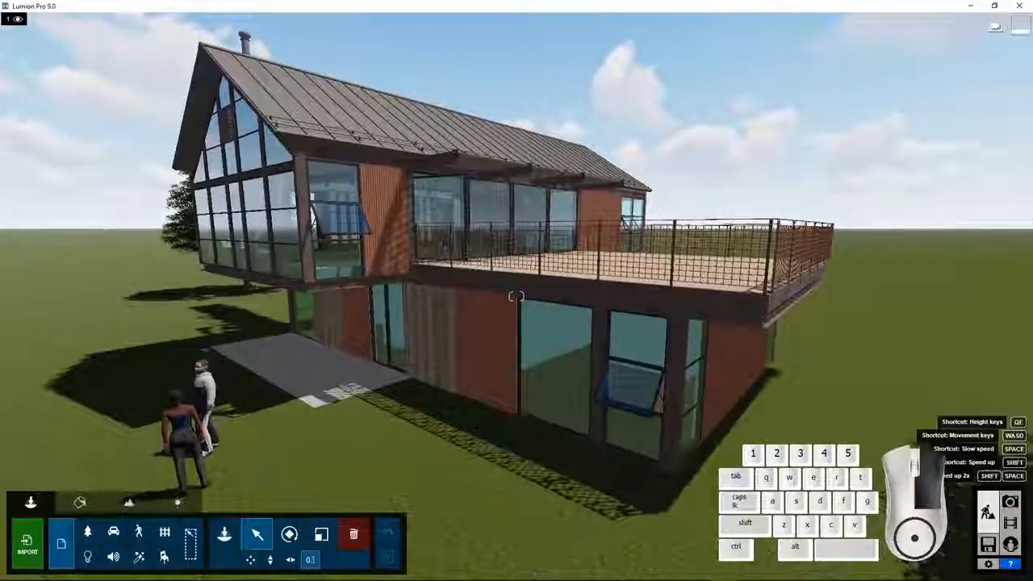
key(d)
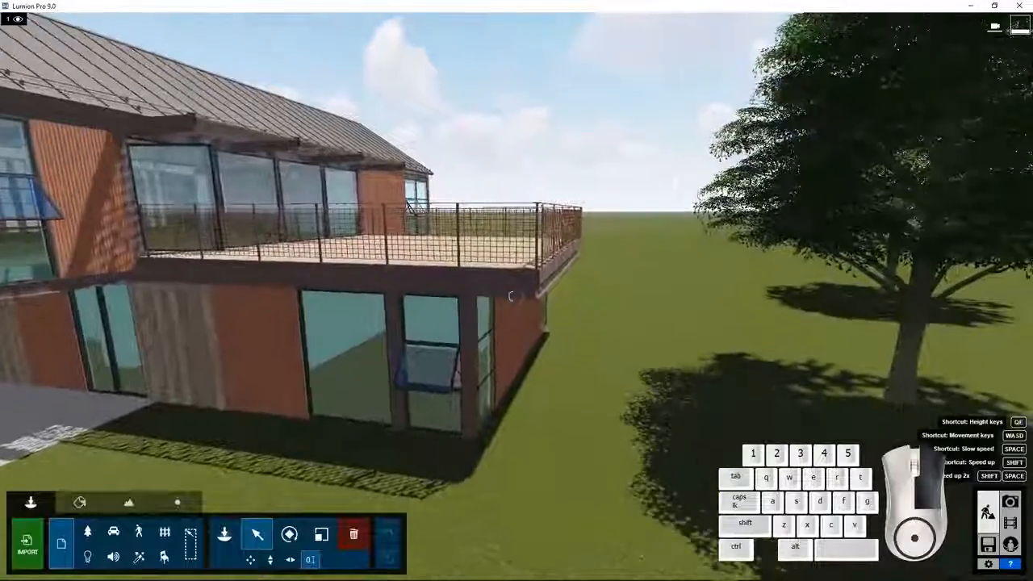
right_drag(650, 452, 724, 432)
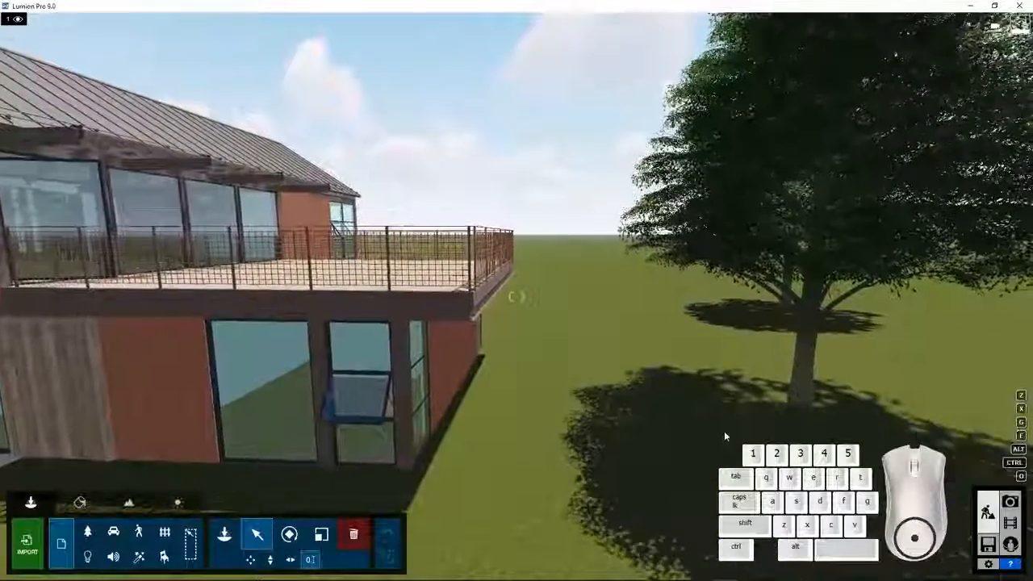
key(w)
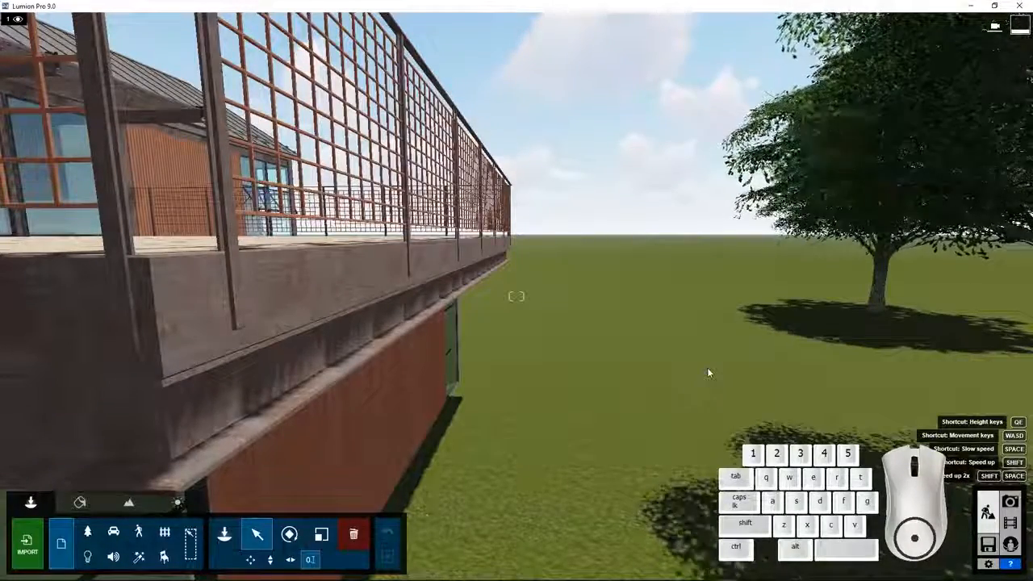
right_drag(707, 371, 675, 324)
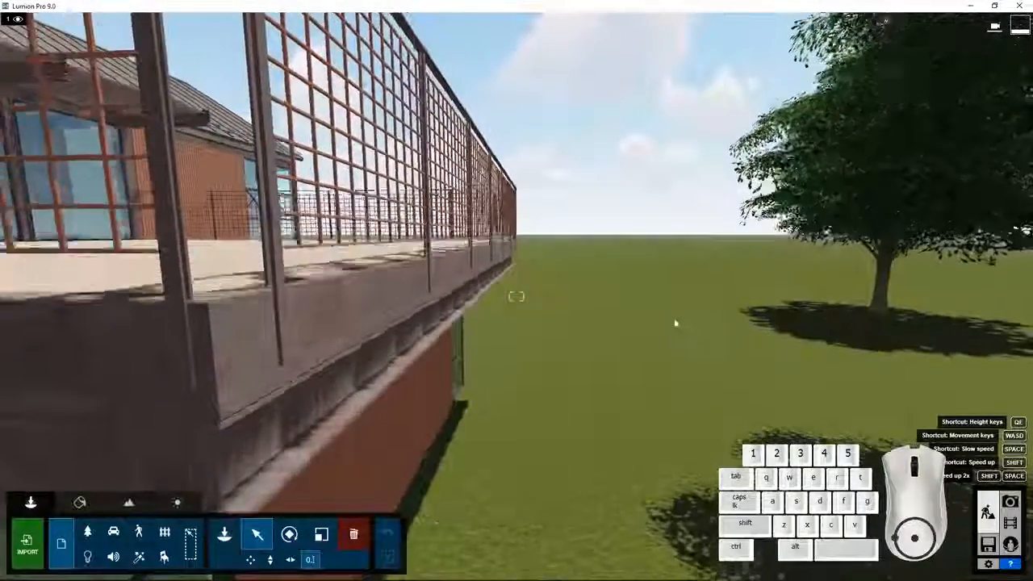
middle_drag(675, 322, 597, 389)
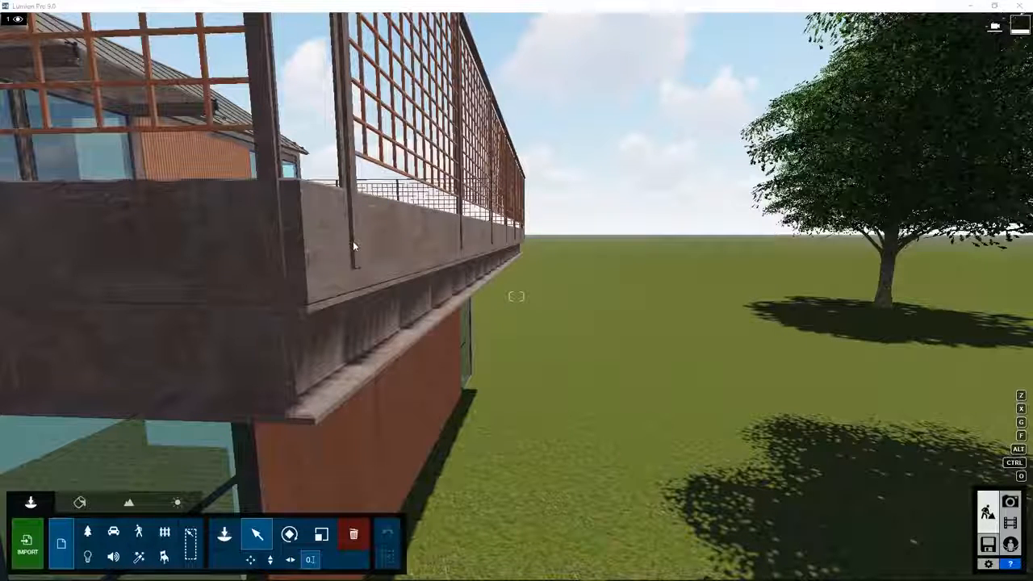
Open the material of the rusty terrace beams for editing and assign the custom Standard material to it.
click(80, 502)
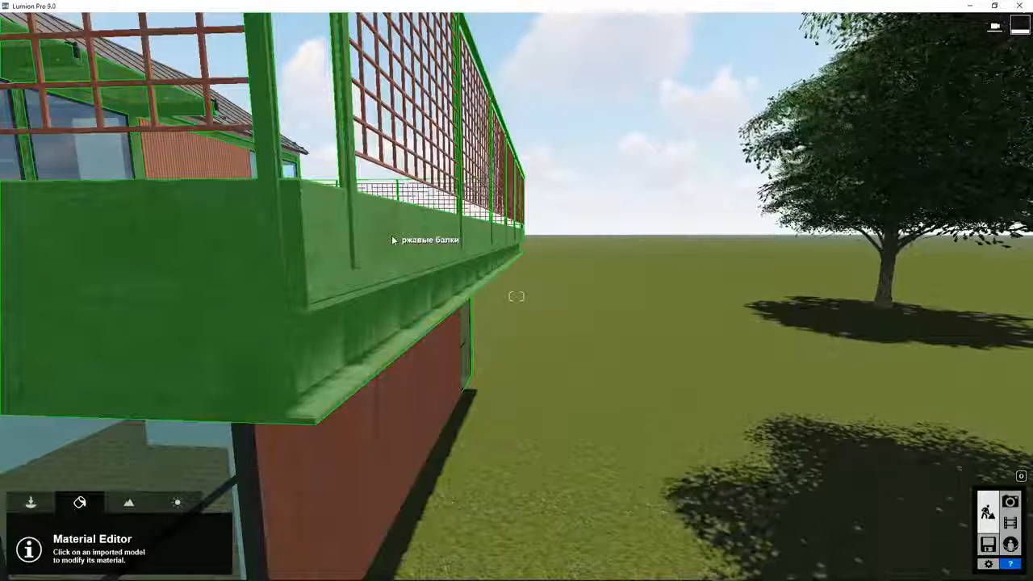
click(392, 239)
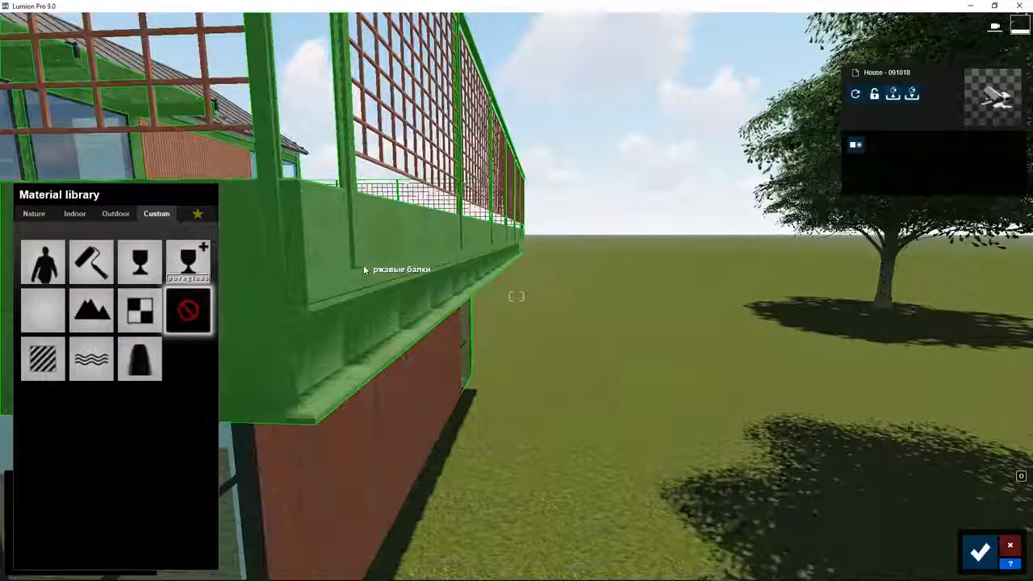
click(283, 268)
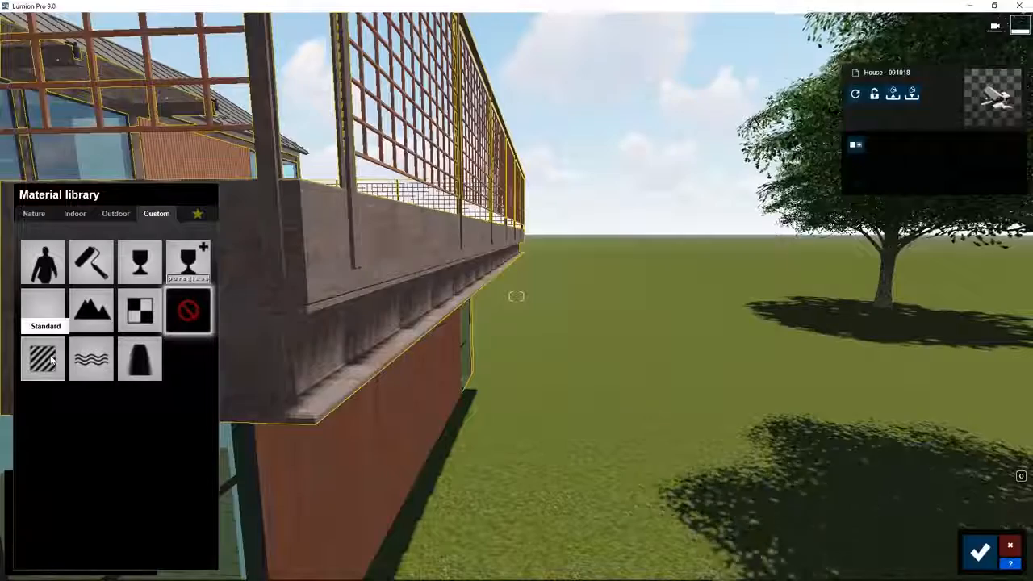
click(51, 360)
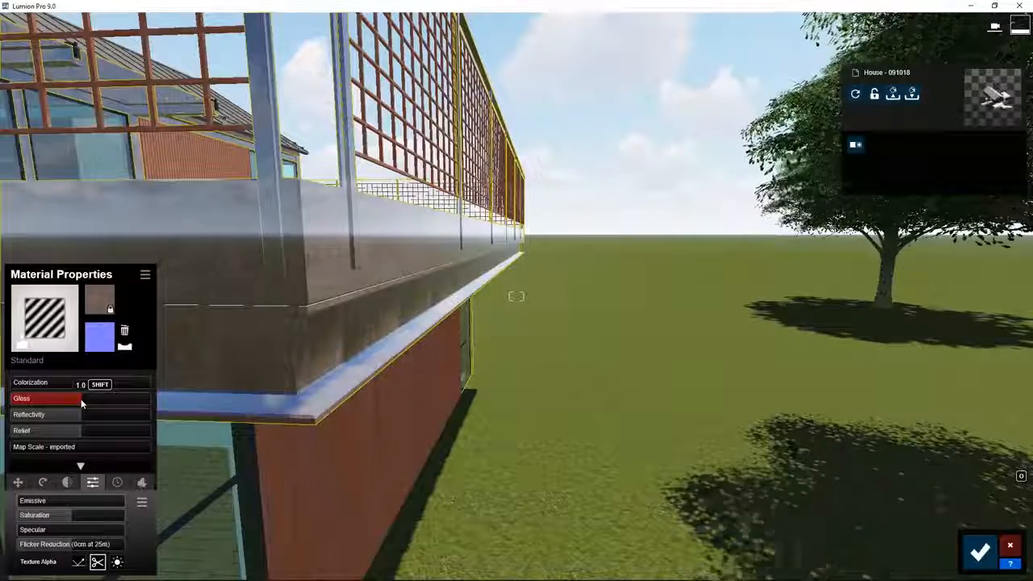
Reduce the beam material's gloss to zero and lower its reflectivity.
drag(81, 399, 17, 408)
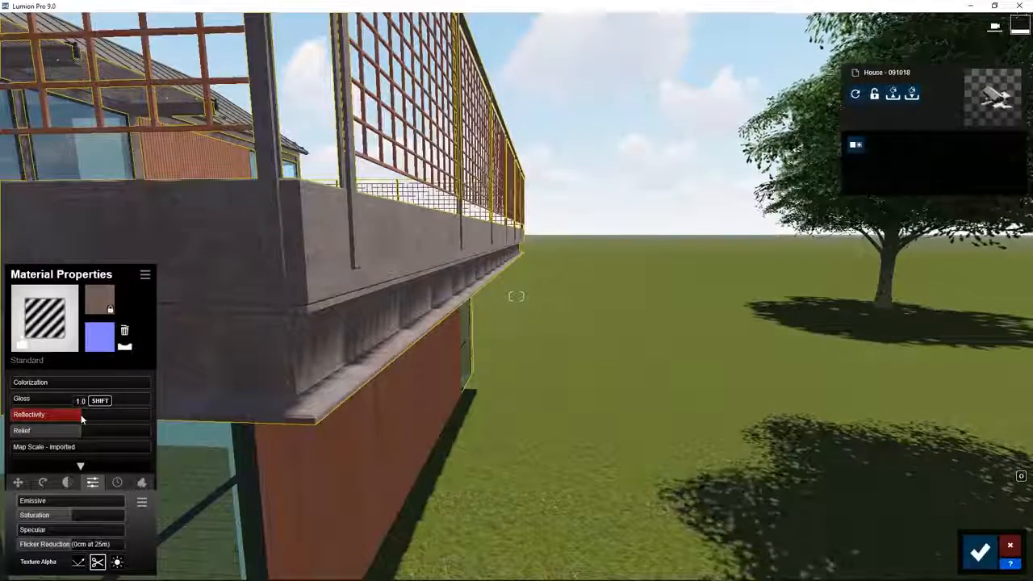
drag(81, 419, 43, 419)
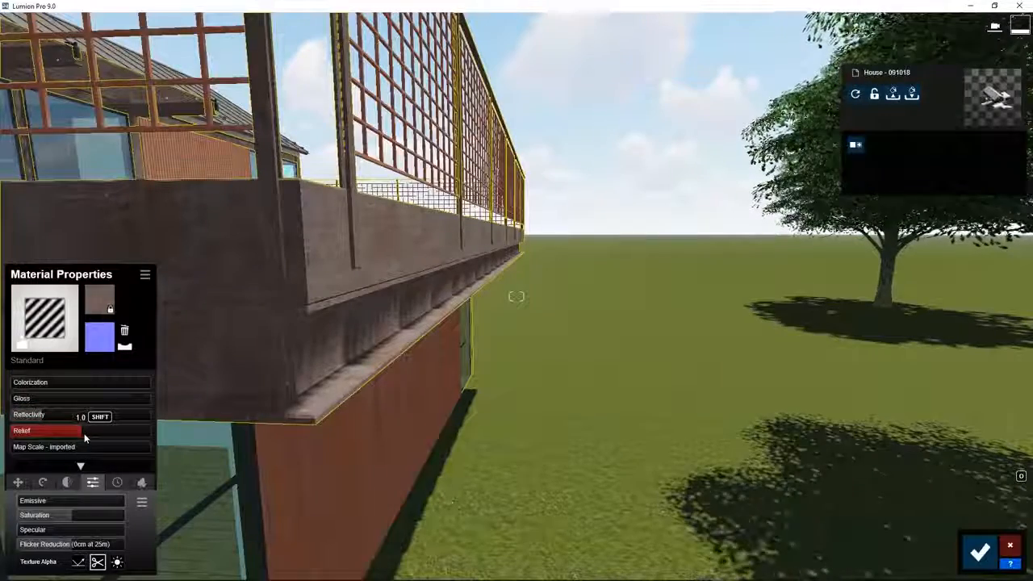
Flip the direction of the beam material's normal map and adjust the relief strength.
drag(79, 436, 37, 438)
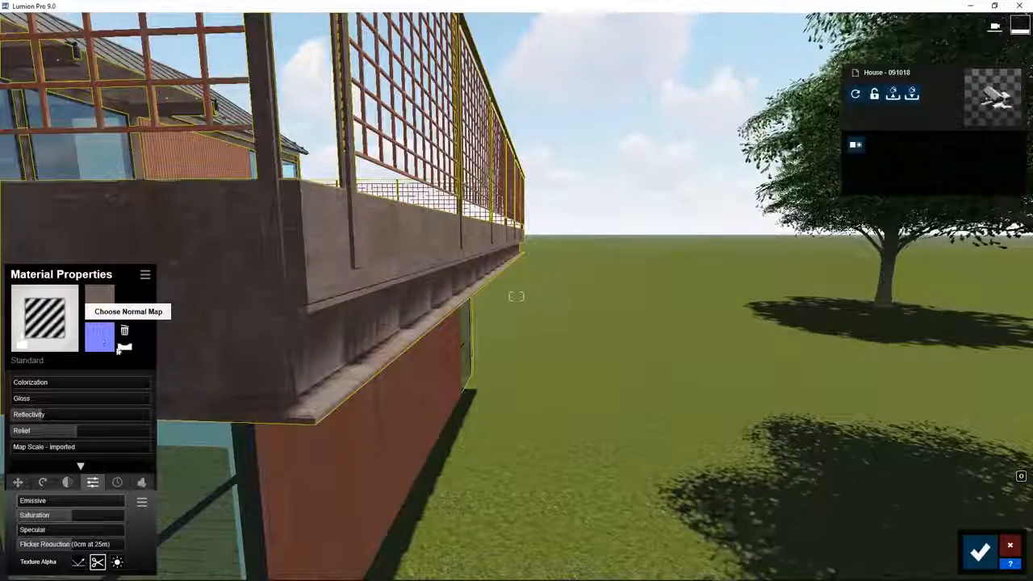
click(125, 348)
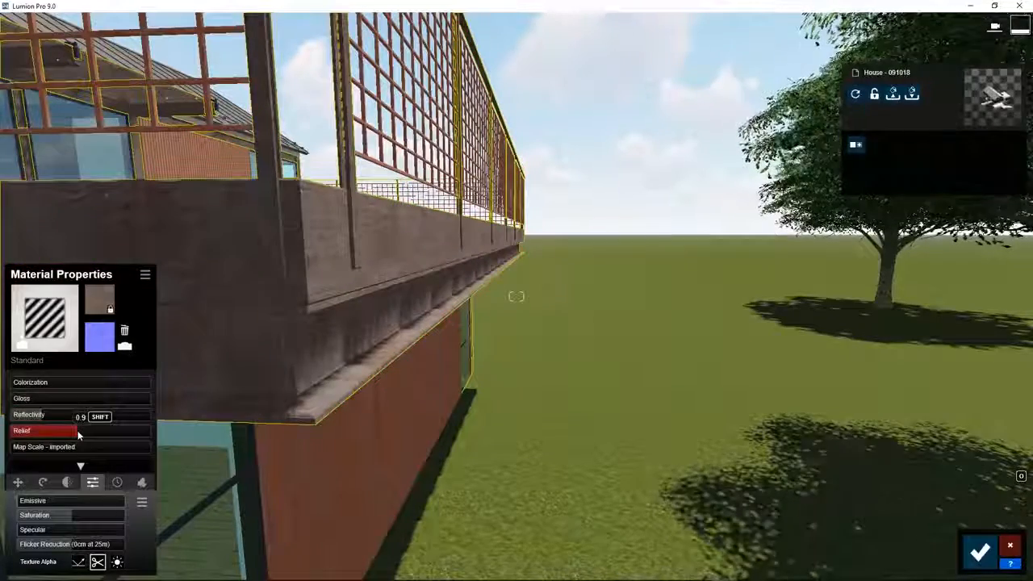
drag(80, 432, 10, 431)
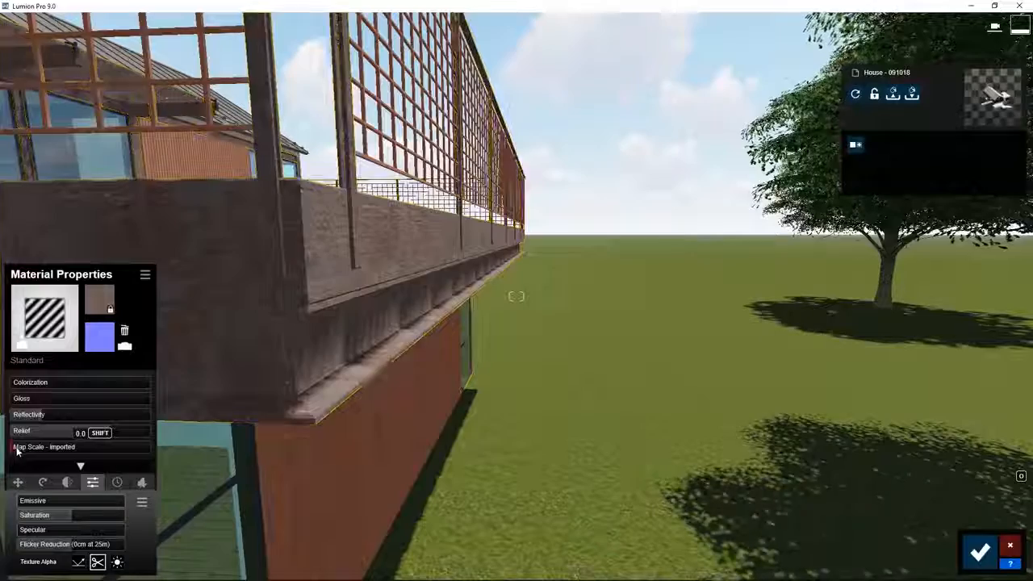
Shift the beam texture slightly with the Y and Z offsets and try out its heading rotation.
click(17, 482)
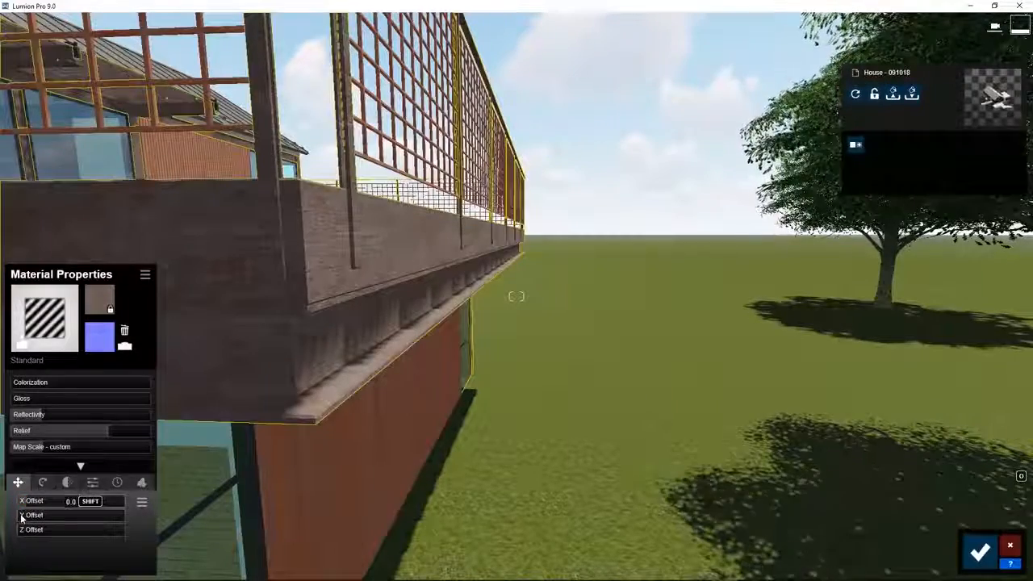
drag(21, 517, 21, 520)
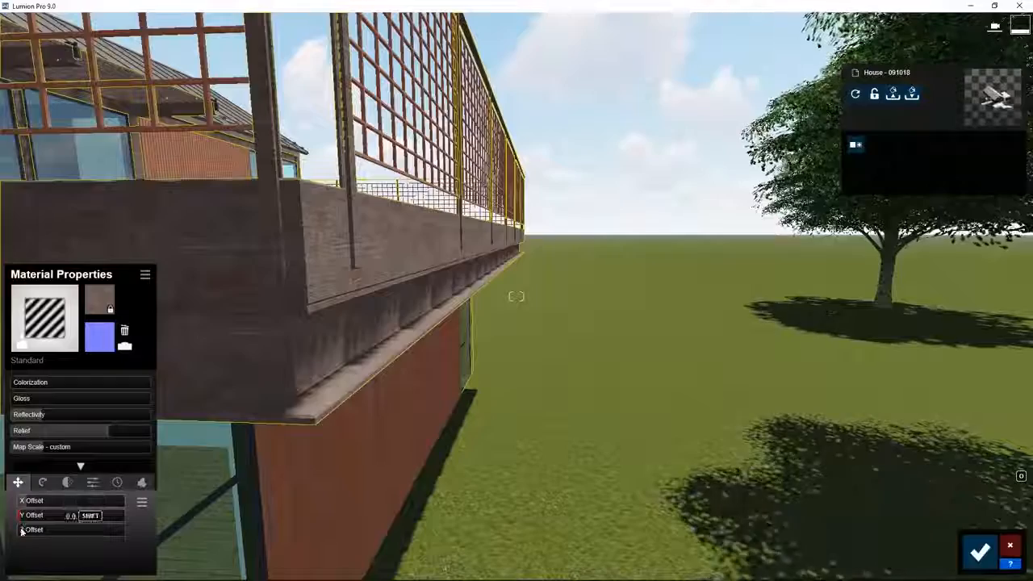
drag(25, 533, 25, 536)
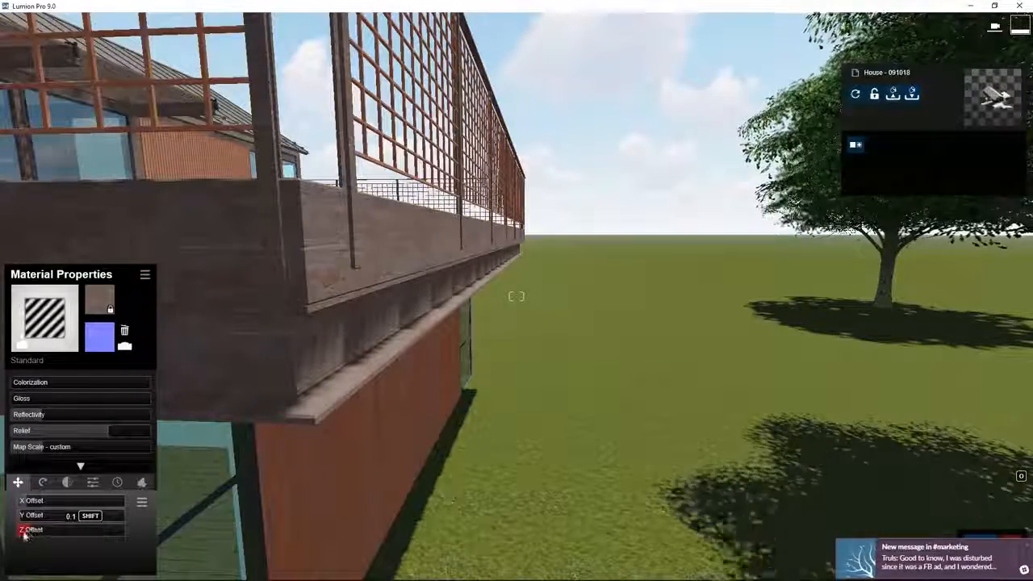
click(42, 483)
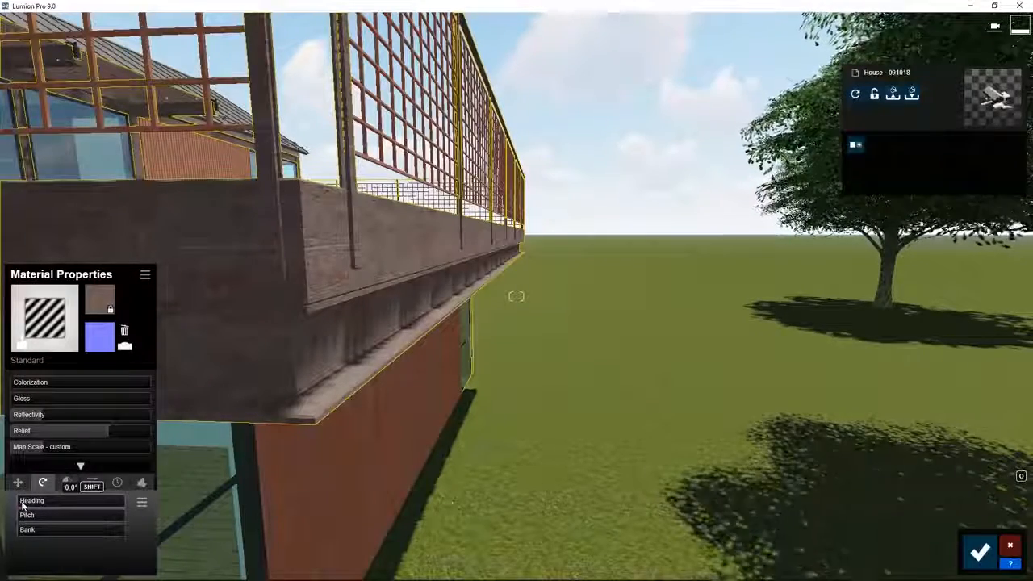
mouse_move(23, 505)
mouse_down()
mouse_move(29, 518)
mouse_move(11, 520)
mouse_up()
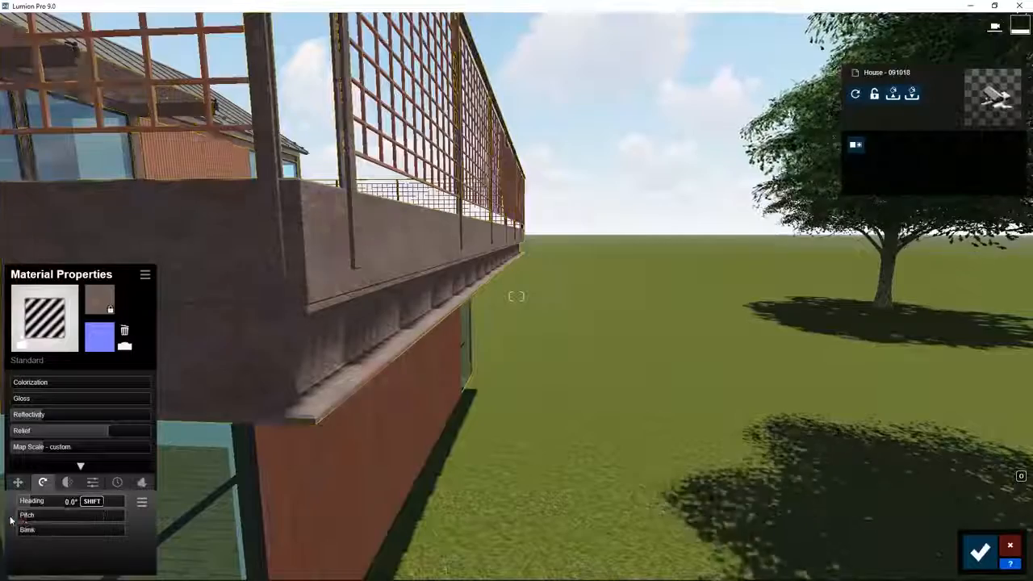
Try transparency instead of waxiness on the beam material and switch back to waxiness.
click(66, 483)
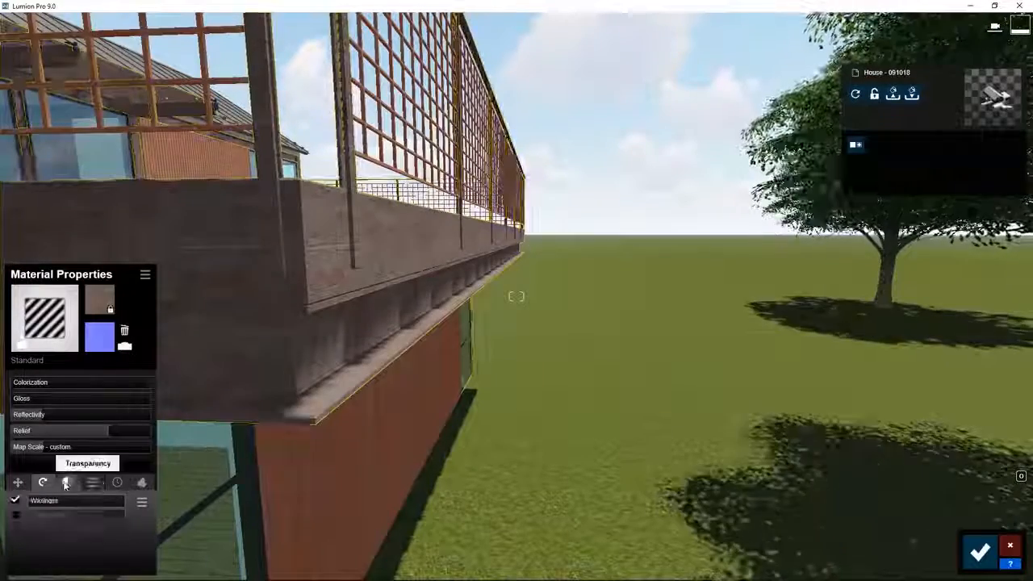
click(36, 515)
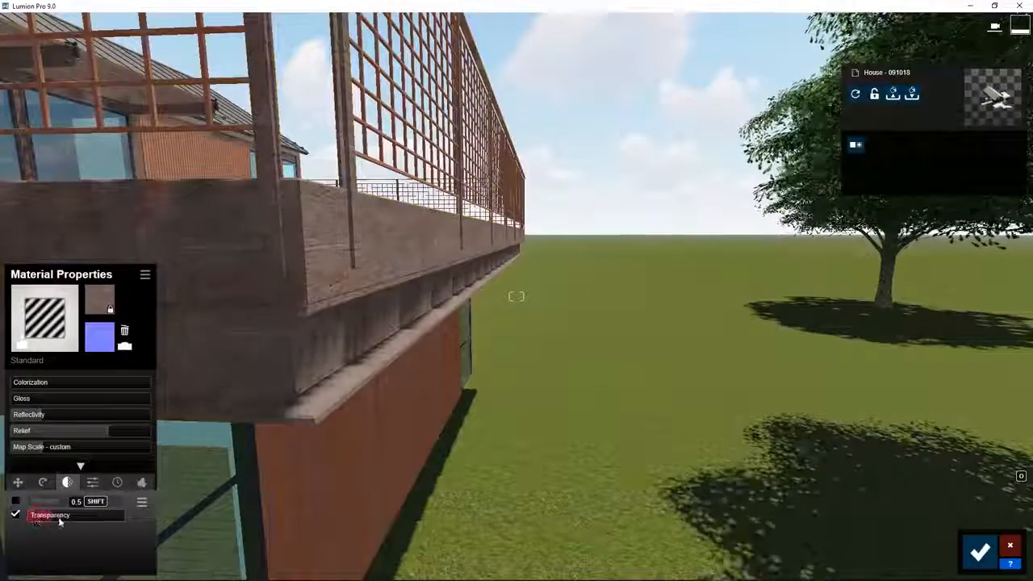
mouse_move(59, 522)
mouse_down()
mouse_move(131, 525)
mouse_move(49, 523)
mouse_up()
click(15, 501)
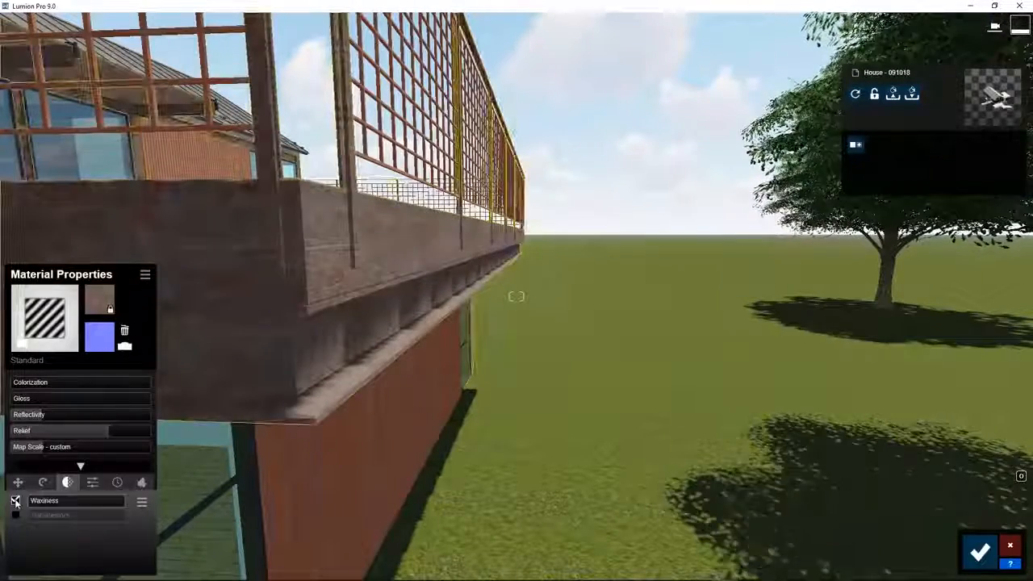
Try different emissive, saturation and specular amounts on the beam material and return them to their initial levels.
click(91, 480)
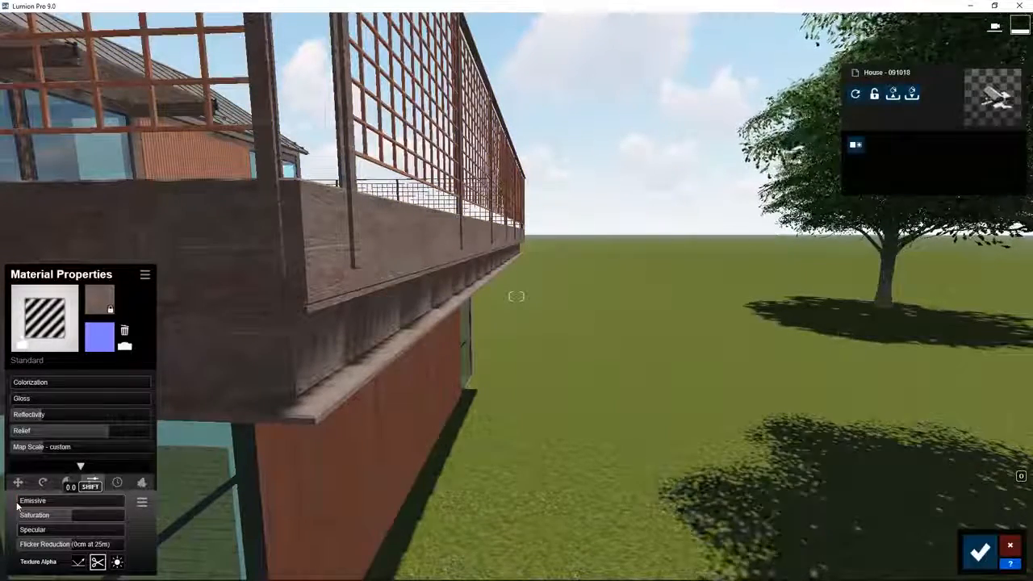
mouse_move(24, 505)
mouse_down()
mouse_move(47, 505)
mouse_move(18, 505)
mouse_up()
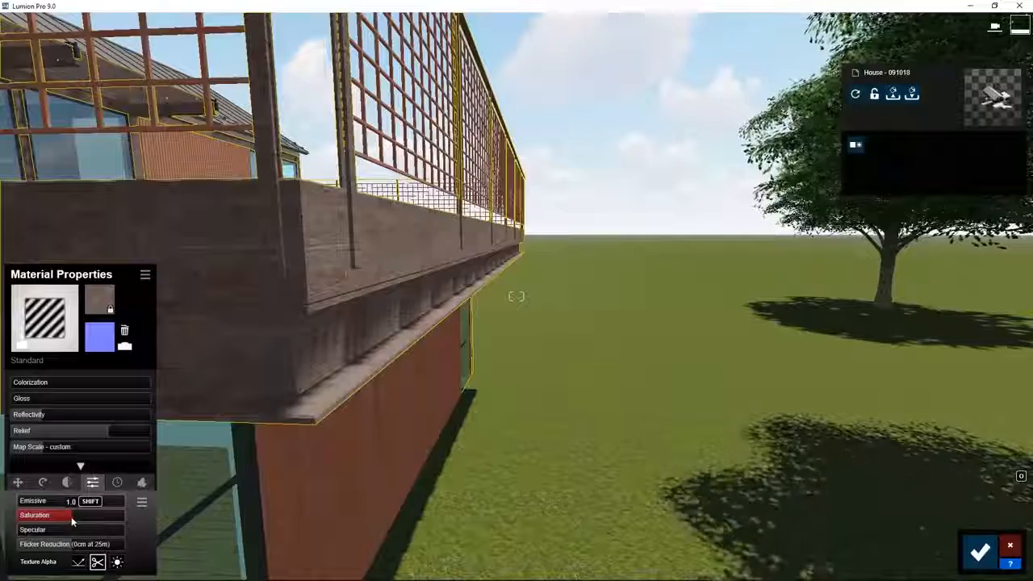
mouse_move(71, 521)
mouse_down()
mouse_move(110, 520)
mouse_move(7, 521)
mouse_move(73, 518)
mouse_up()
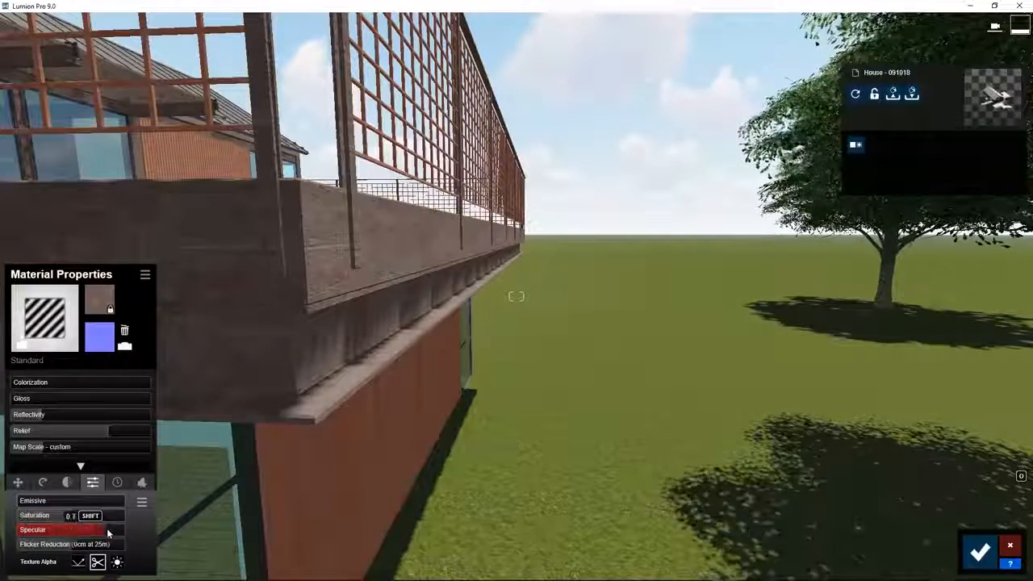
drag(79, 532, 4, 534)
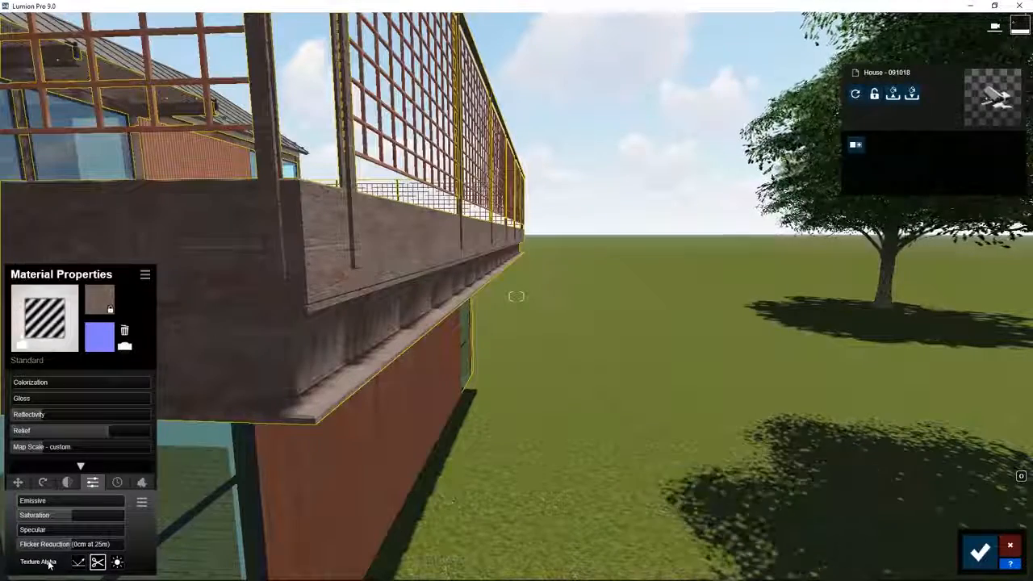
Apply strong Iron weathering to the beam material, comparing the Copper and Plastic types, and try out softened edges.
click(117, 482)
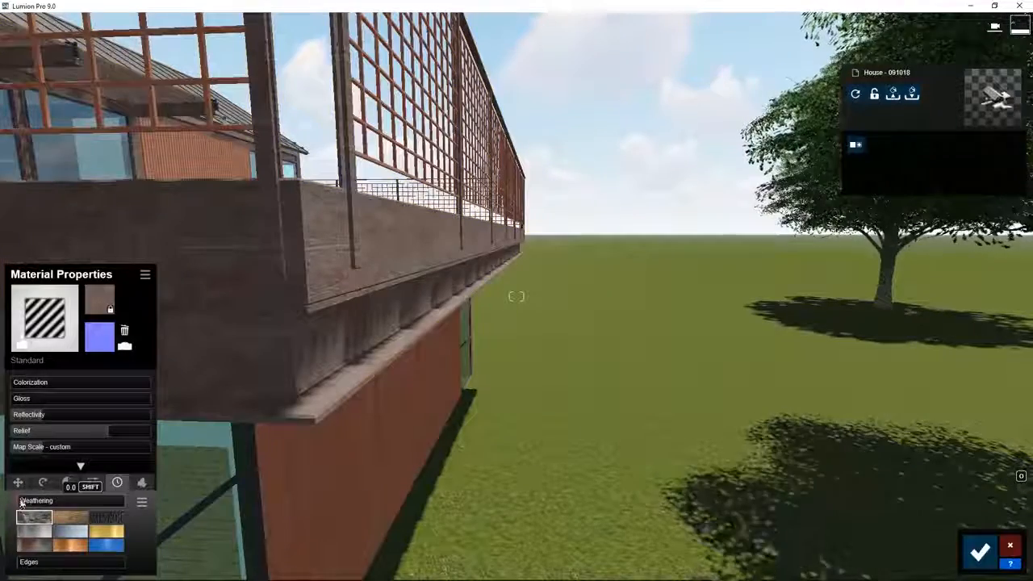
drag(19, 502, 104, 501)
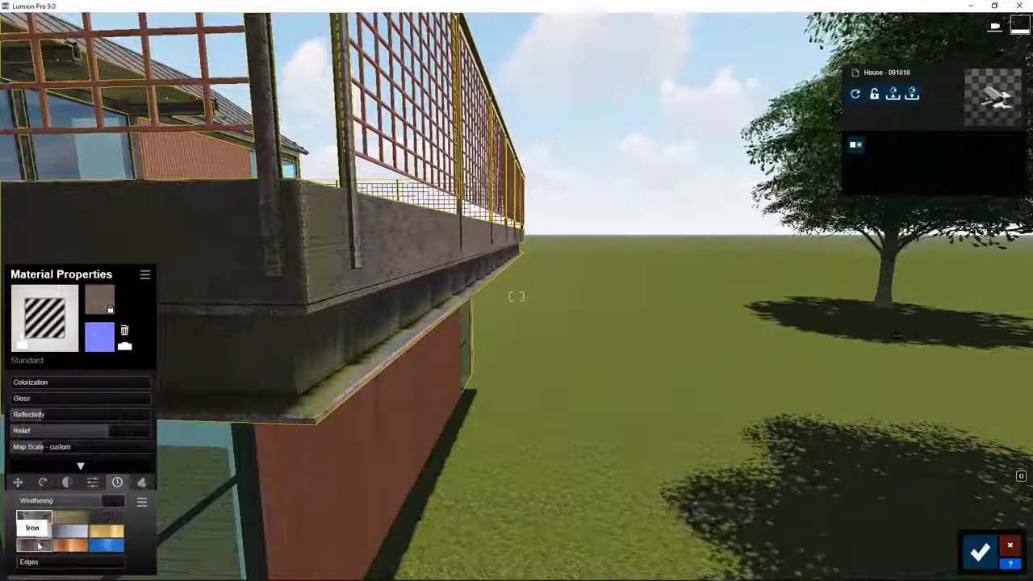
click(38, 546)
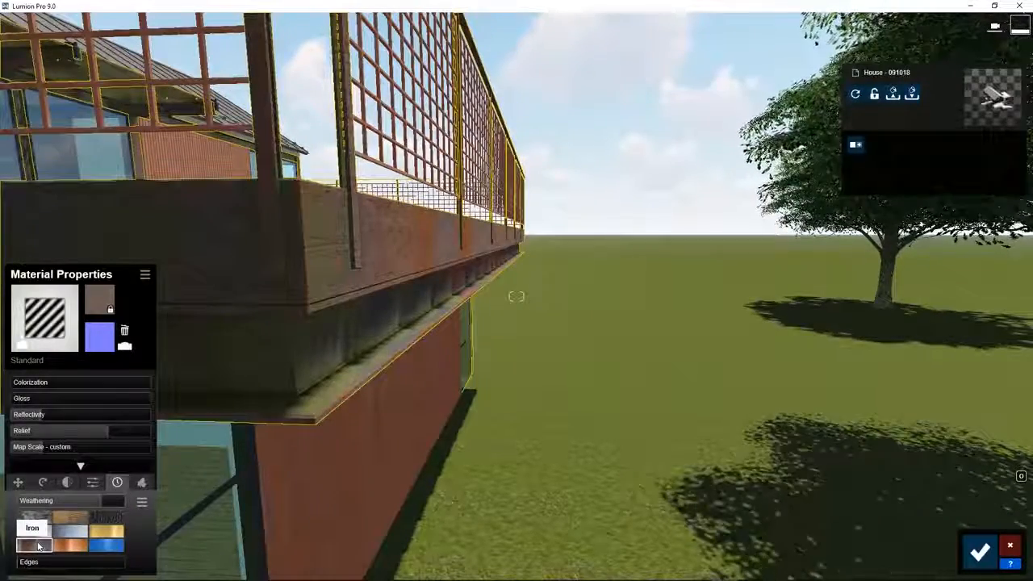
click(71, 547)
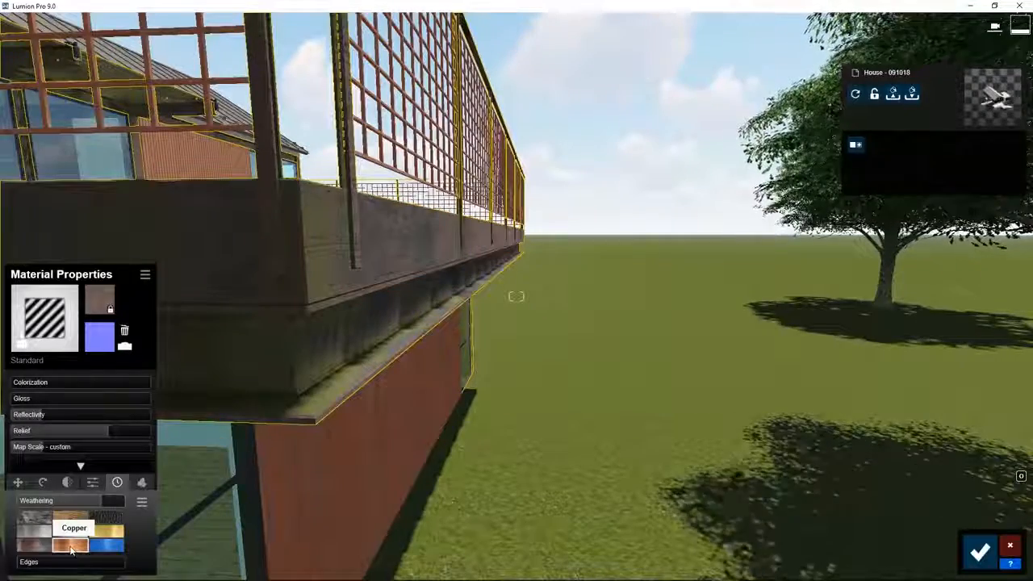
click(101, 547)
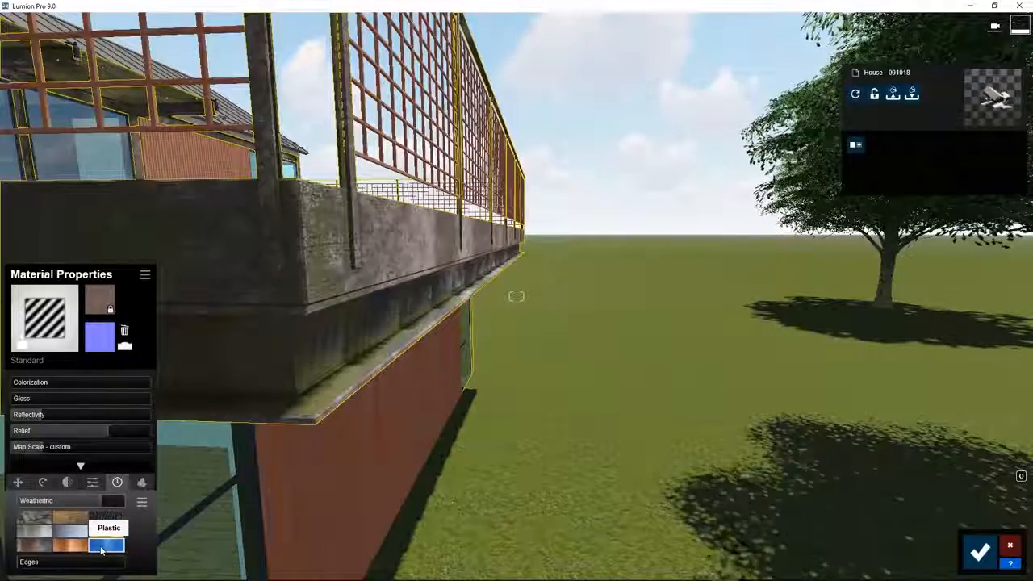
click(36, 519)
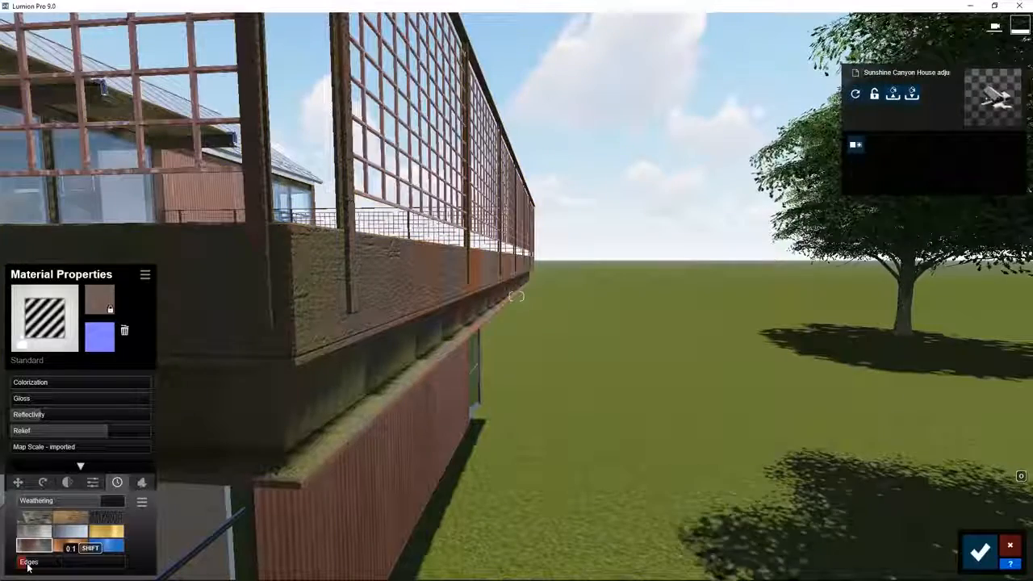
drag(36, 568, 42, 569)
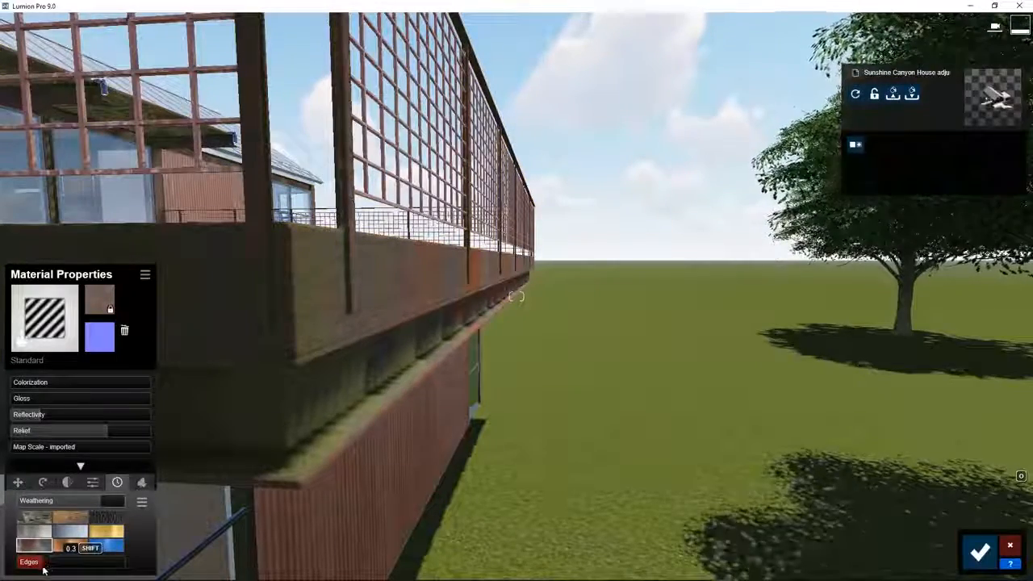
drag(44, 570, 35, 570)
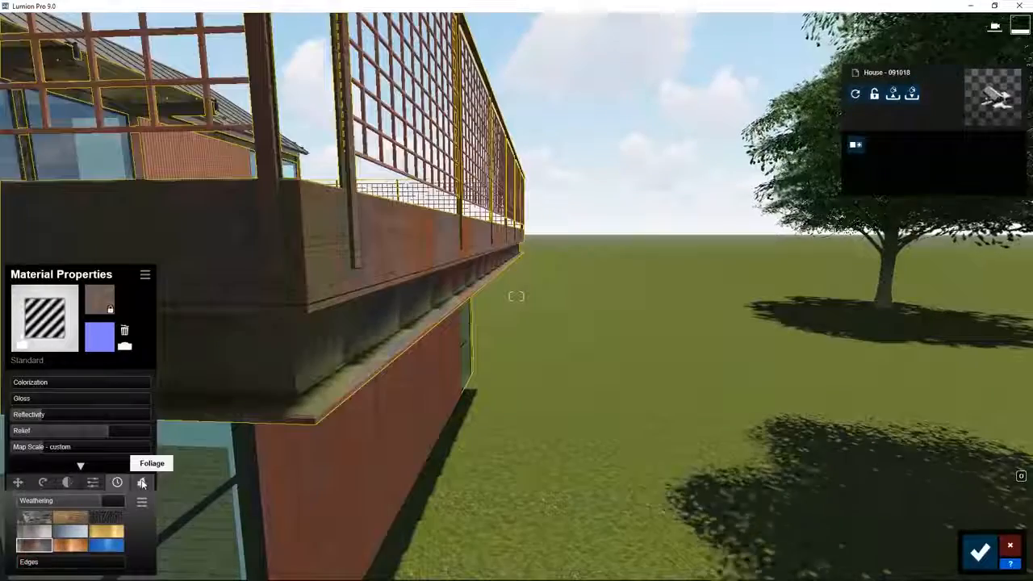
Spread foliage over the beams, adjust the leaf size, leaf type and spread pattern, and lower the ground level to -0.4140 m.
click(142, 481)
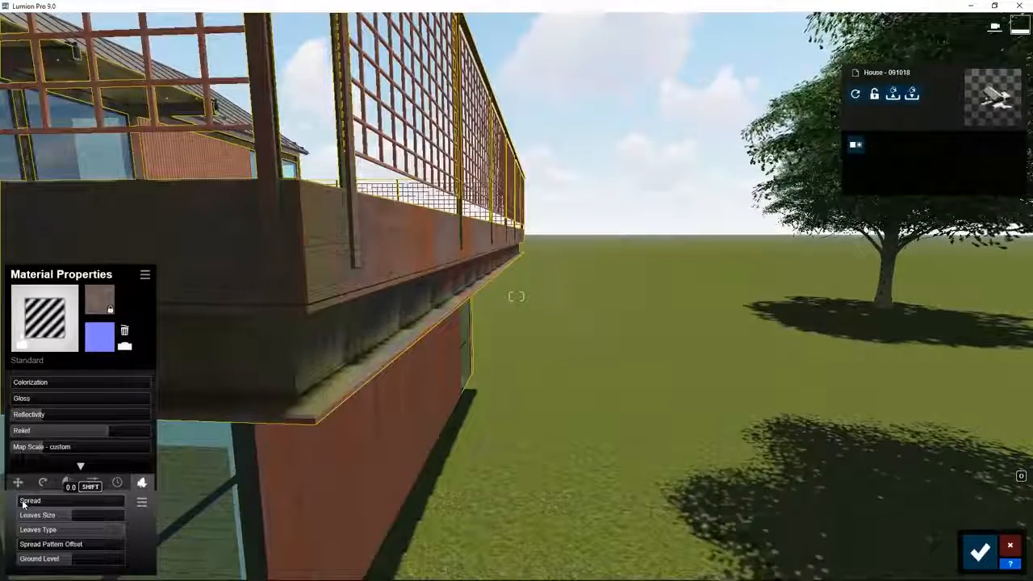
mouse_move(27, 504)
mouse_down()
mouse_move(78, 503)
mouse_move(23, 516)
mouse_up()
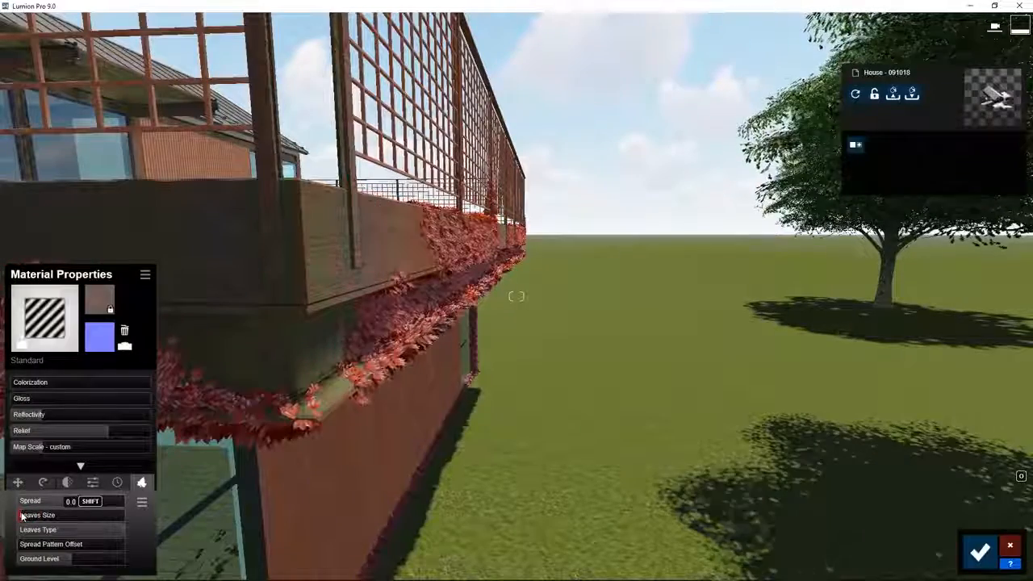
drag(99, 528, 45, 547)
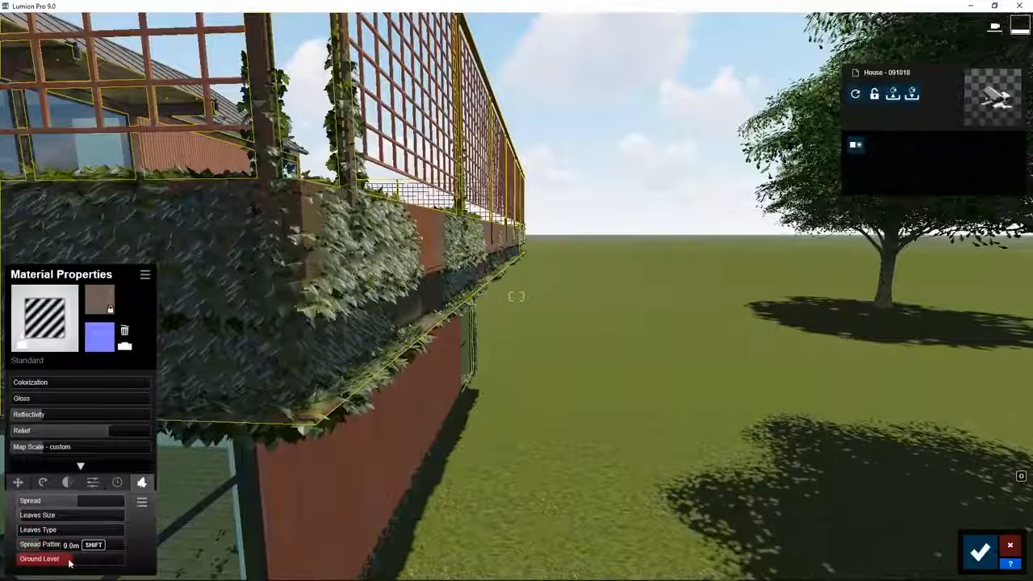
drag(73, 563, 72, 563)
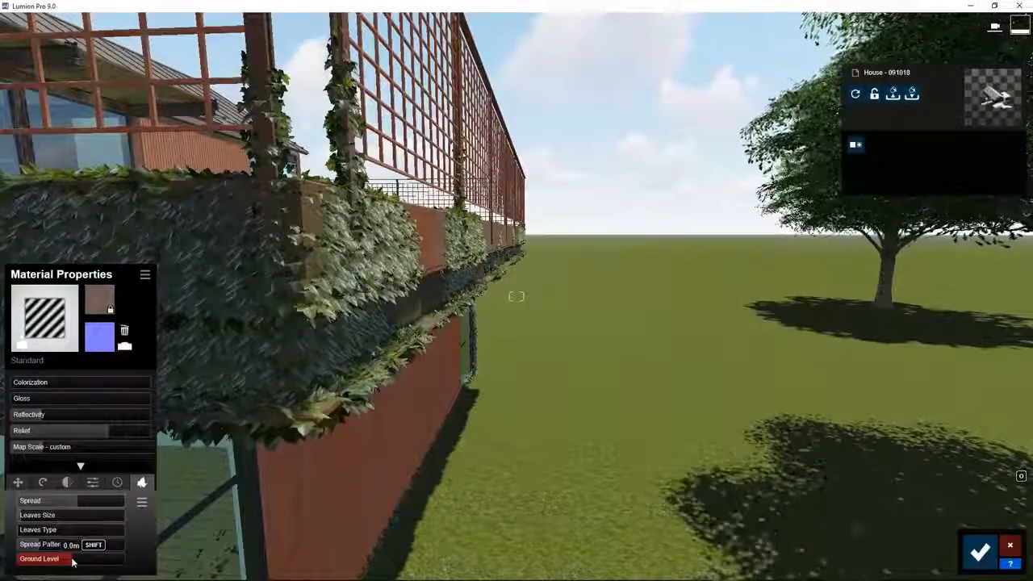
key(shift)
mouse_move(68, 562)
shift+mouse_down()
mouse_move(0, 558)
mouse_move(58, 559)
shift+mouse_up()
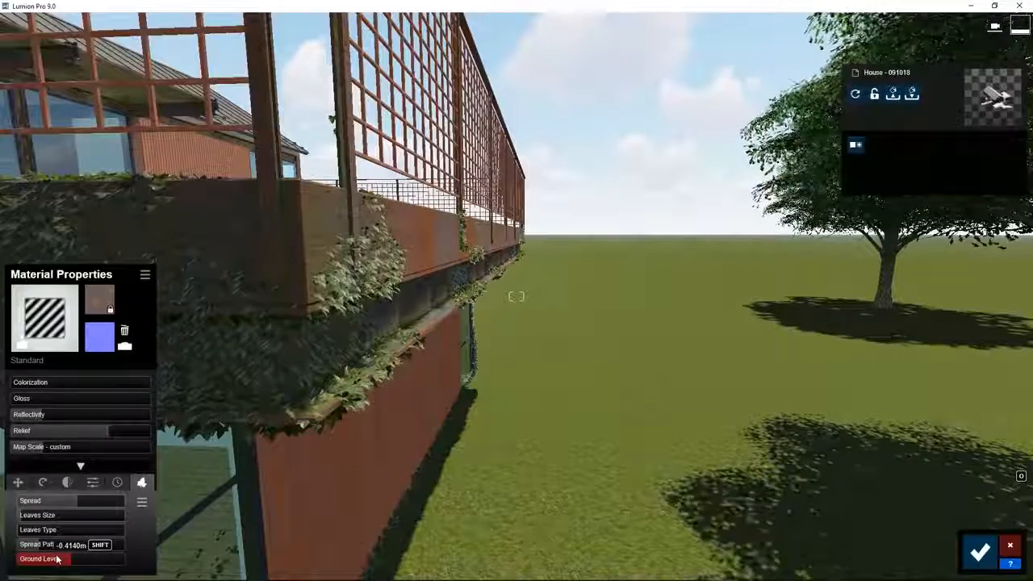
Look at the copy and paste options for the foliage settings, close them and save the material changes.
click(144, 503)
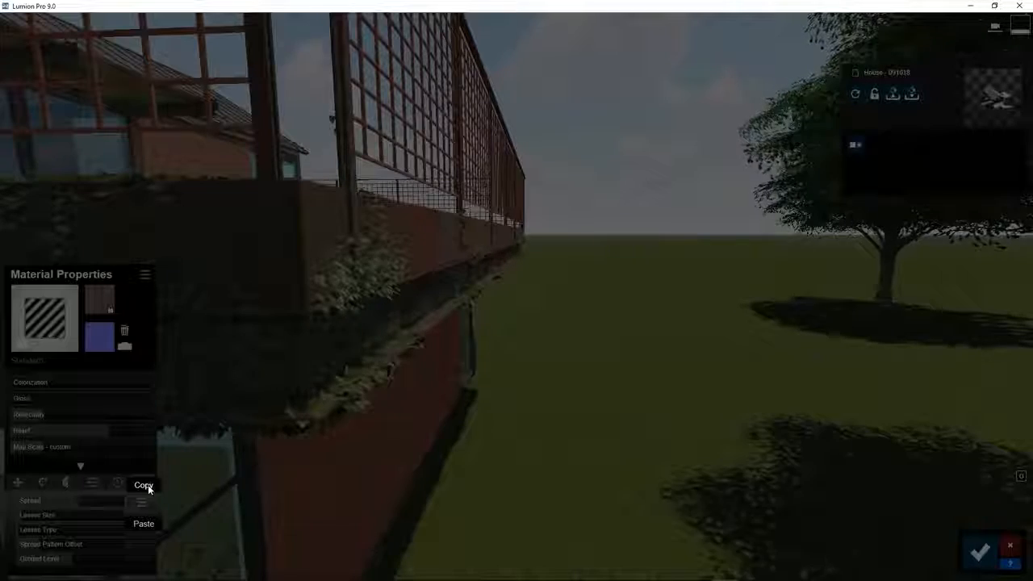
click(209, 513)
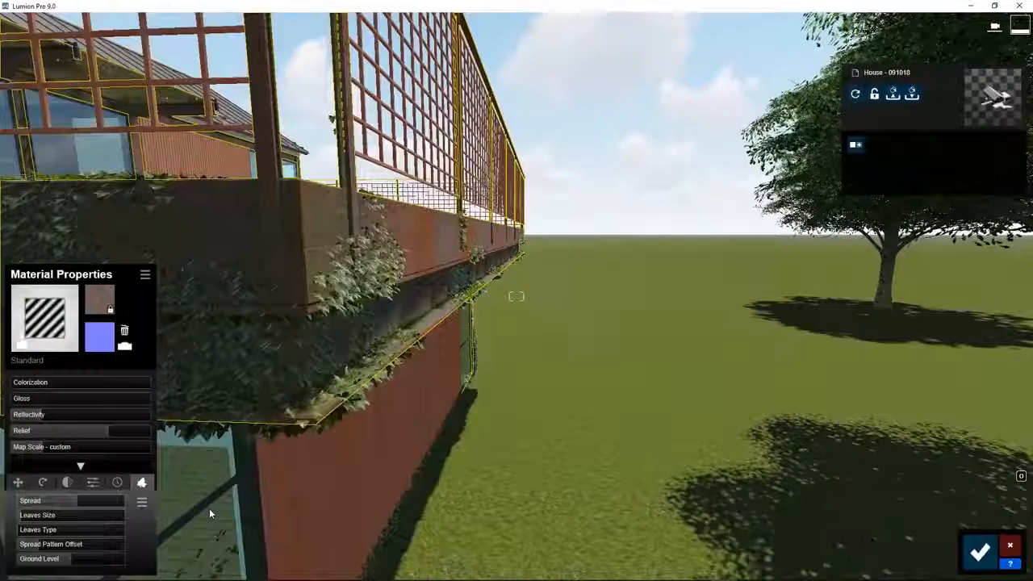
click(390, 490)
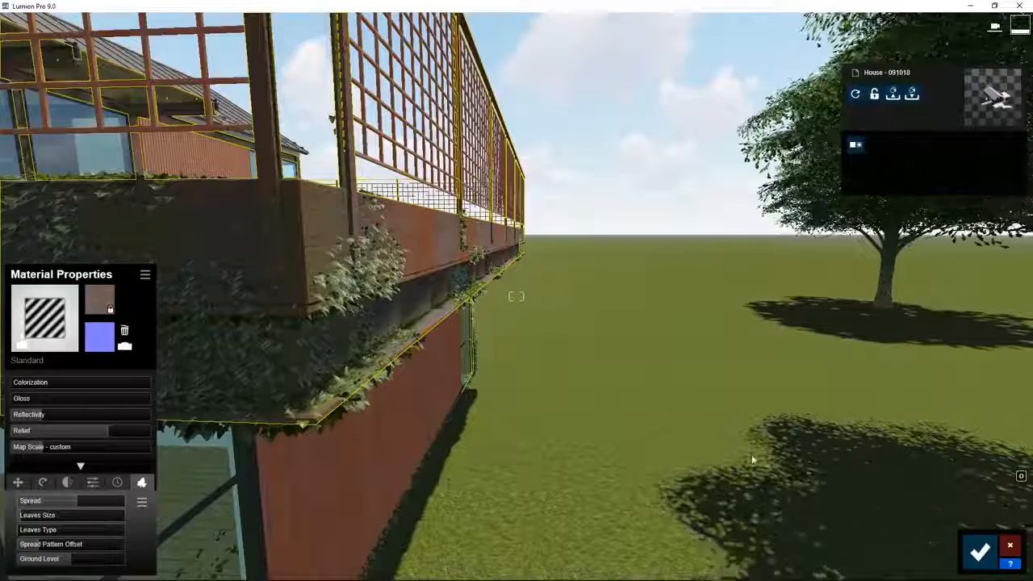
click(979, 552)
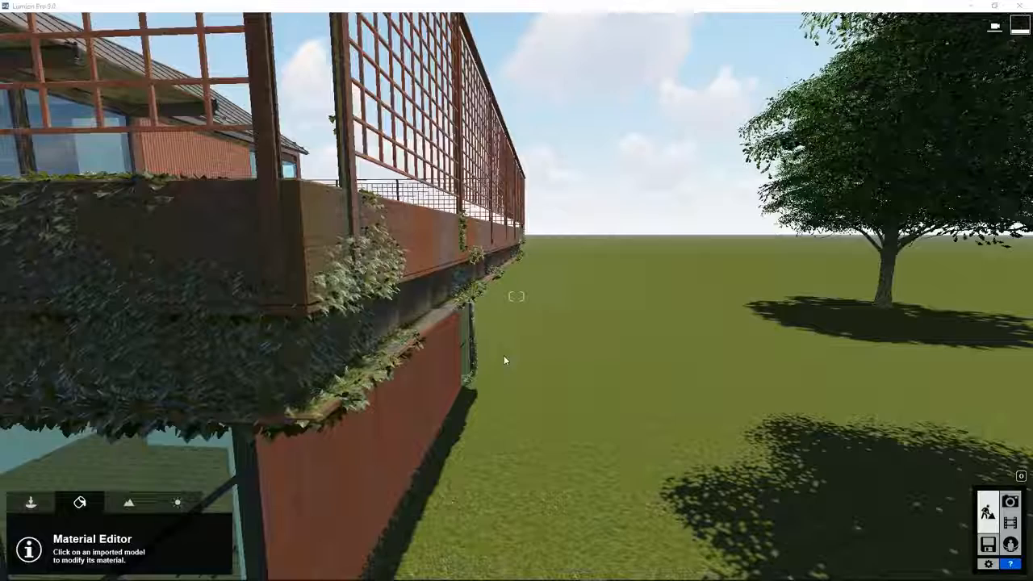
Open the material library for the terrace beams and browse the Nature, Indoor, Outdoor and Custom materials.
click(407, 251)
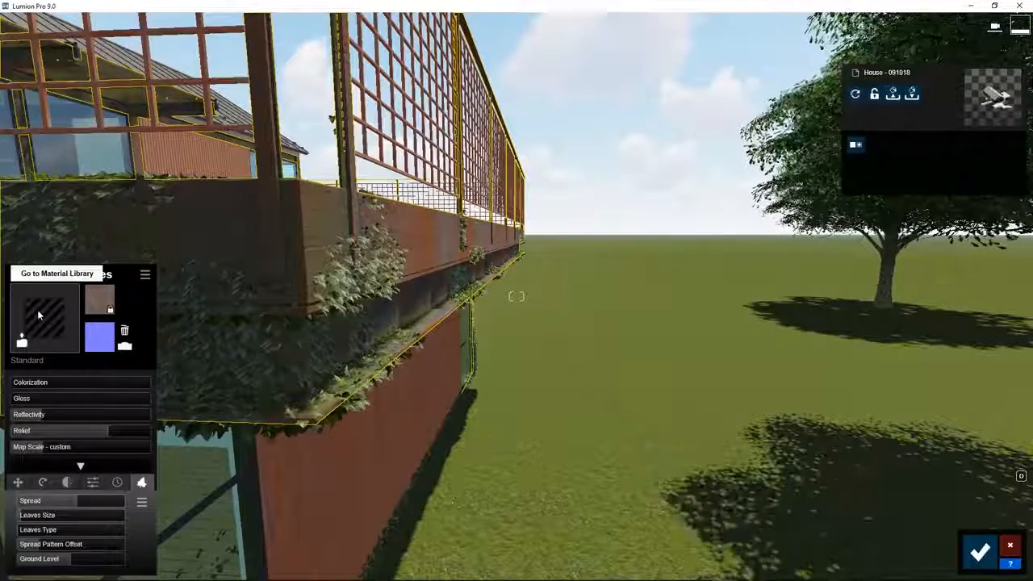
click(38, 315)
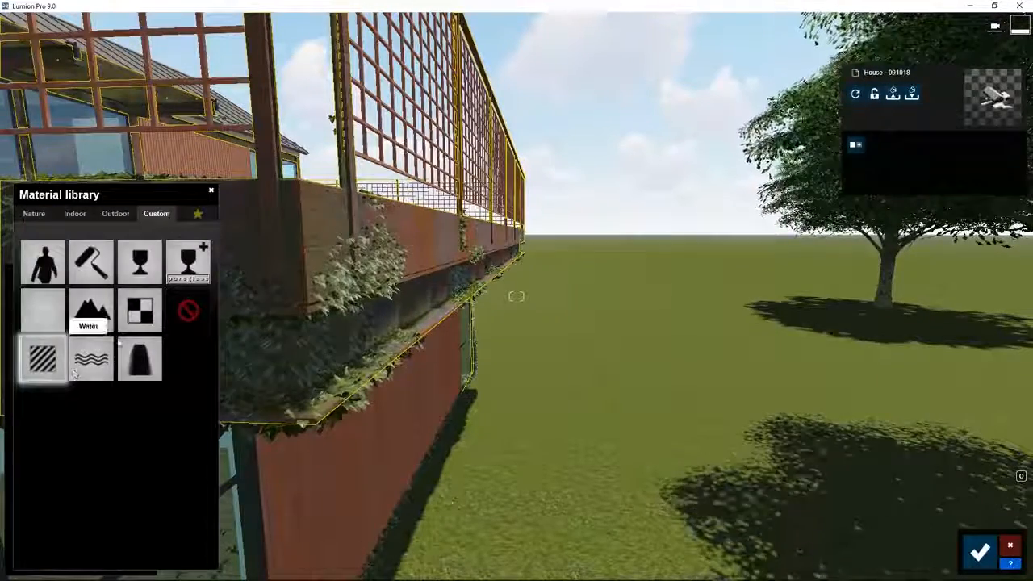
click(50, 215)
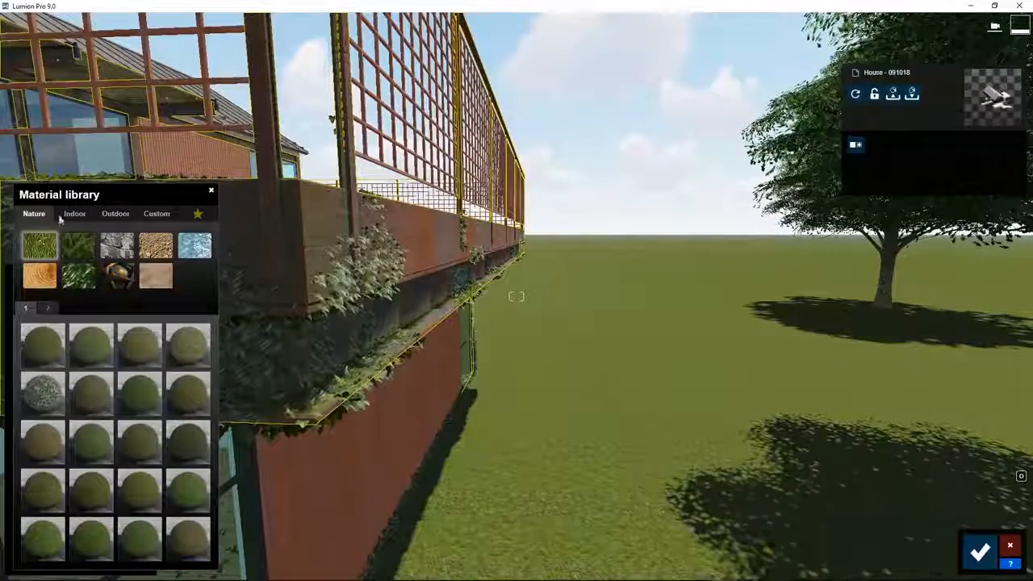
click(72, 216)
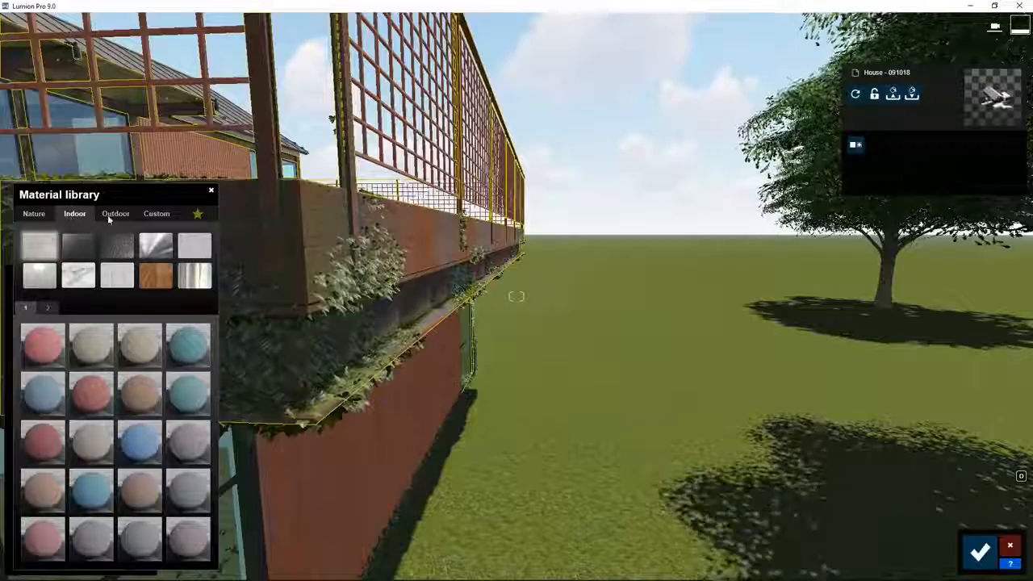
click(109, 213)
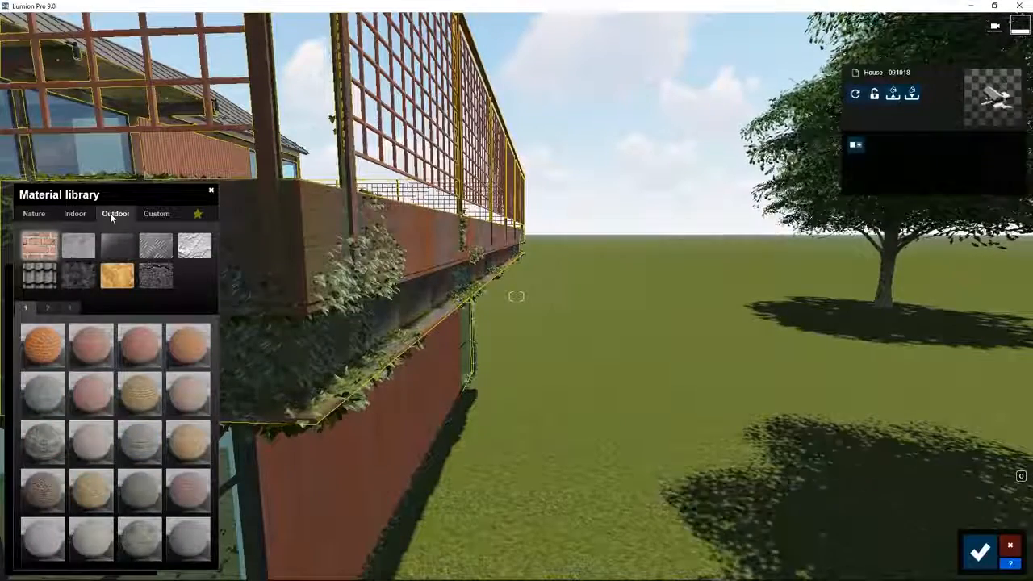
click(153, 214)
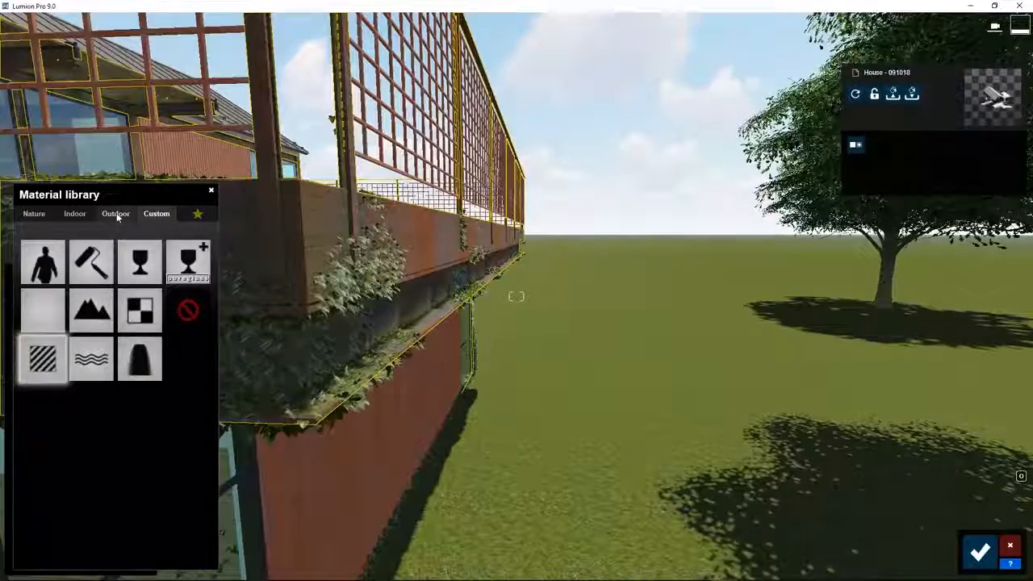
Apply the outdoor metal Polii Rust Plain 029 2k to the beams, reduce its gloss to almost zero, lower its reflectivity and raise its relief.
click(115, 214)
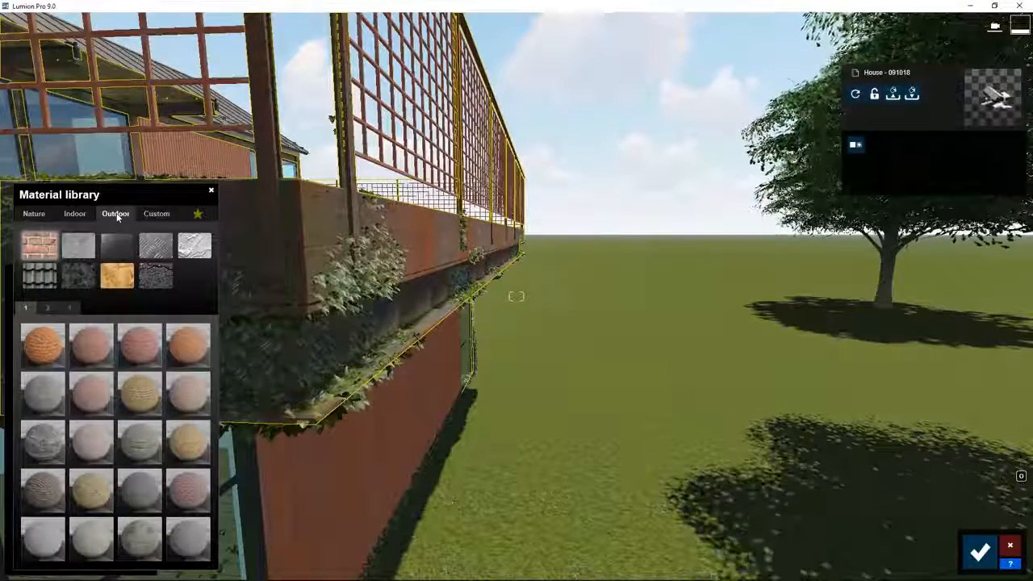
click(155, 247)
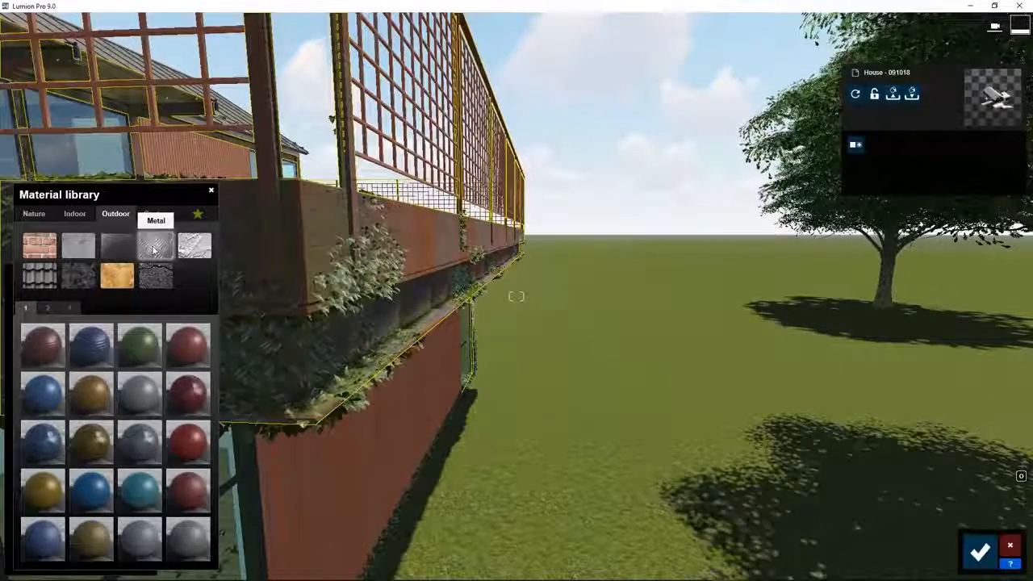
click(47, 309)
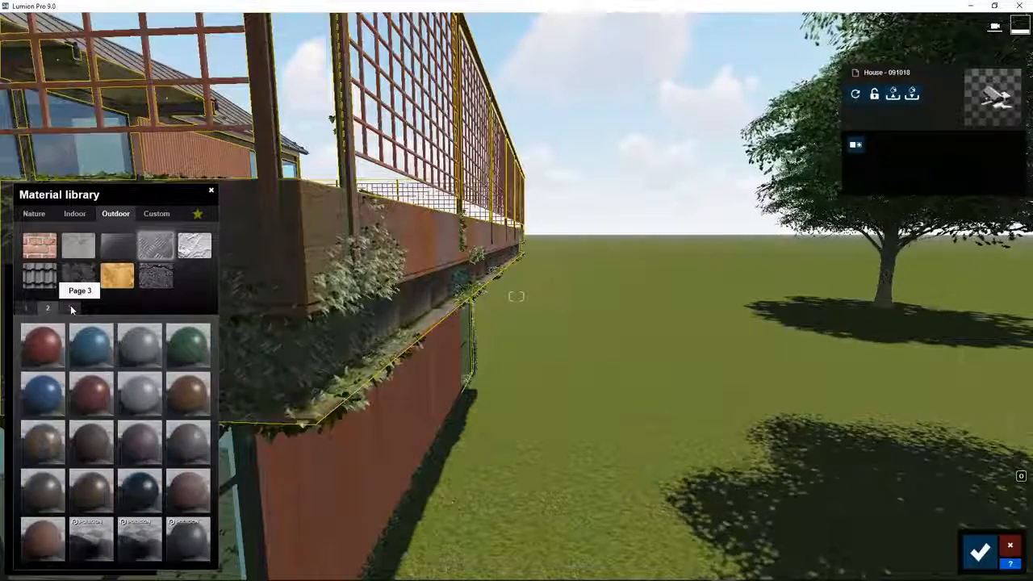
click(70, 305)
click(46, 485)
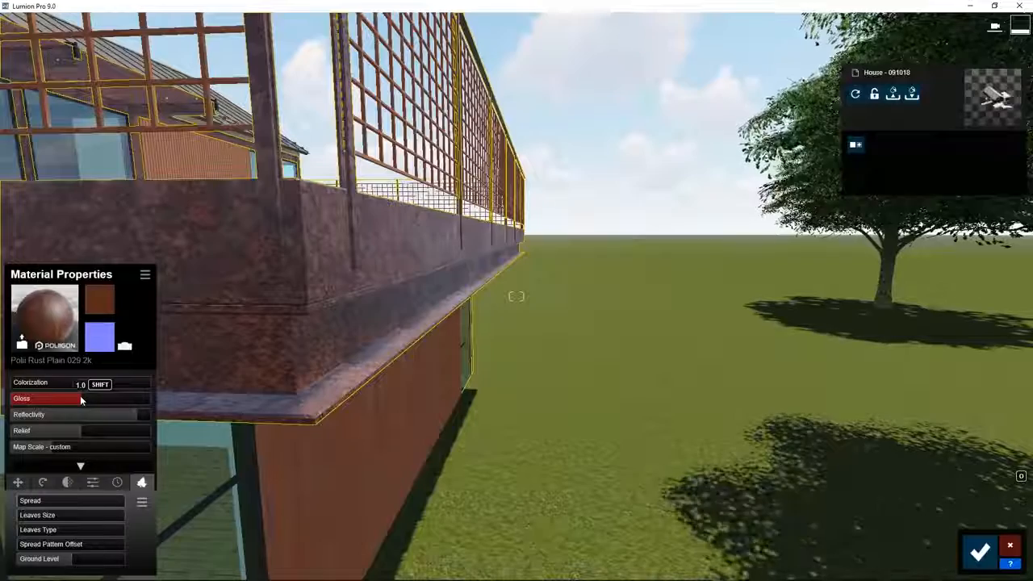
drag(80, 396, 20, 402)
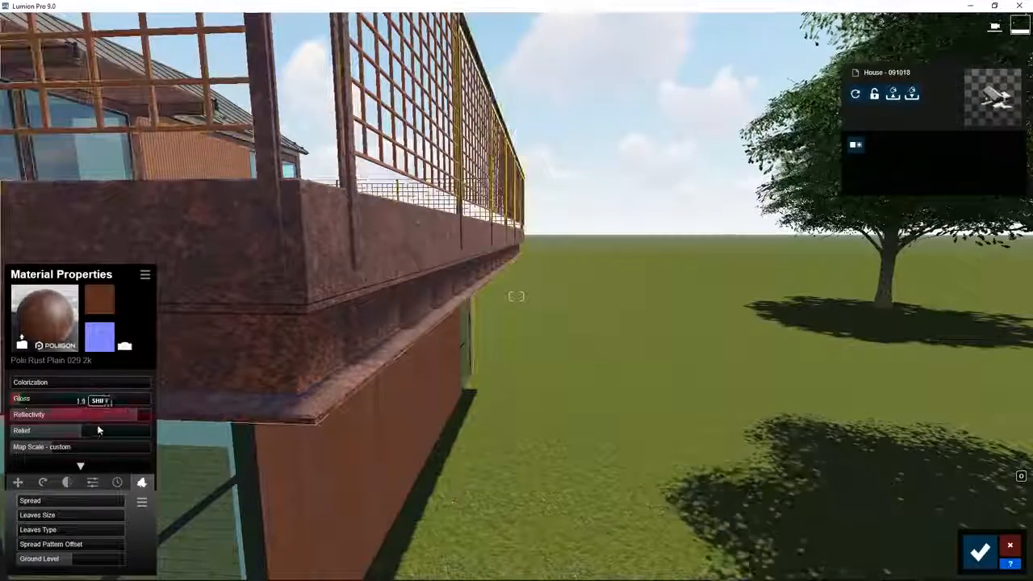
drag(131, 415, 108, 431)
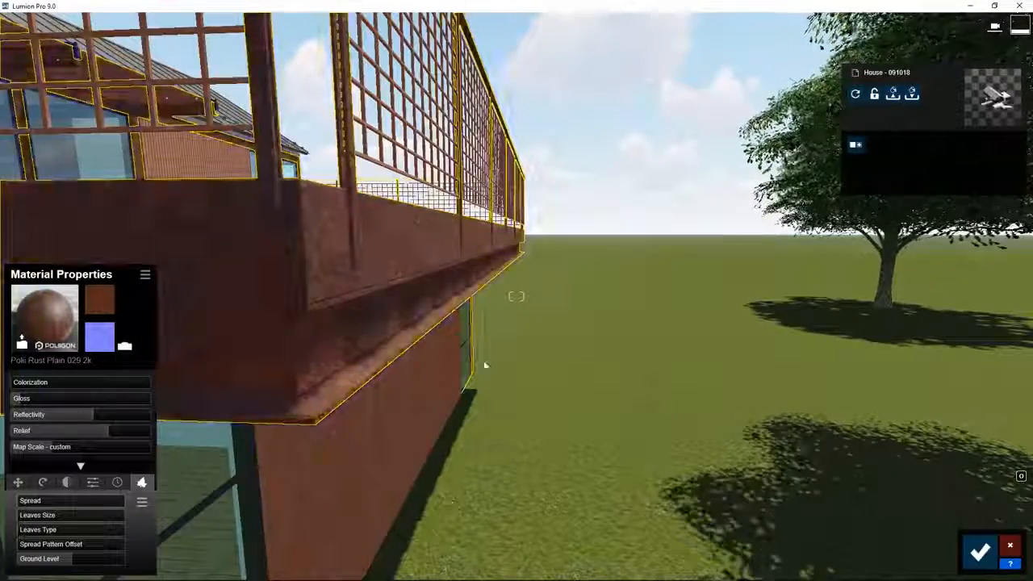
Examine the new rust material on the terrace beams, columns and window frames from around the house.
right_drag(670, 383, 391, 462)
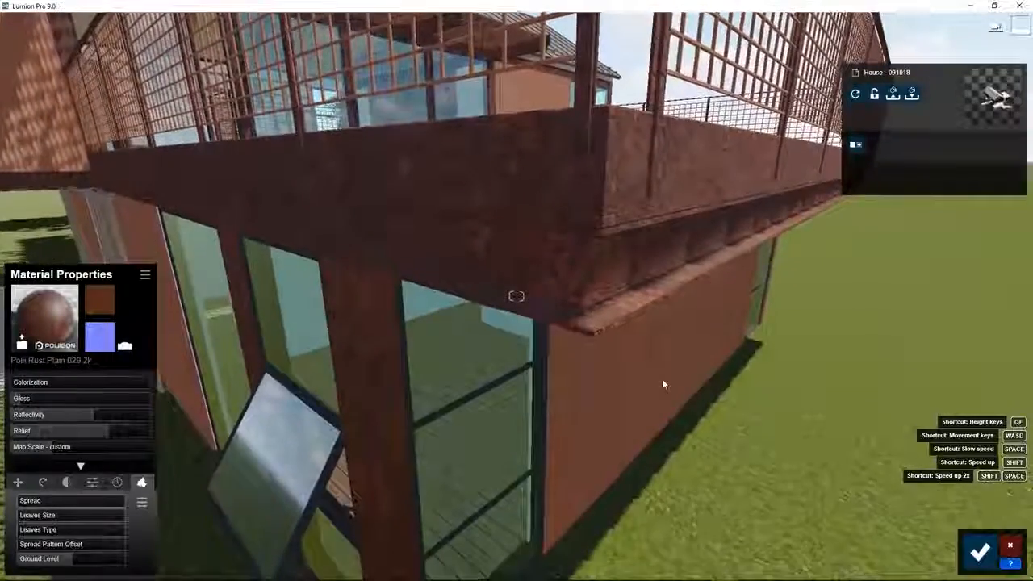
scroll(663, 381, down, 5)
key(w)
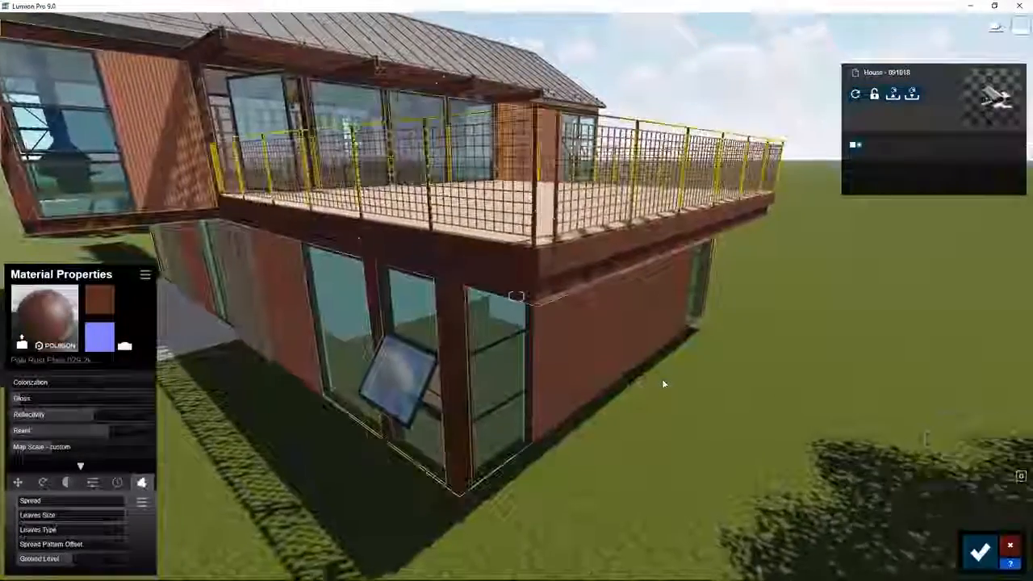
key(w)
right_drag(663, 380, 520, 341)
key(w)
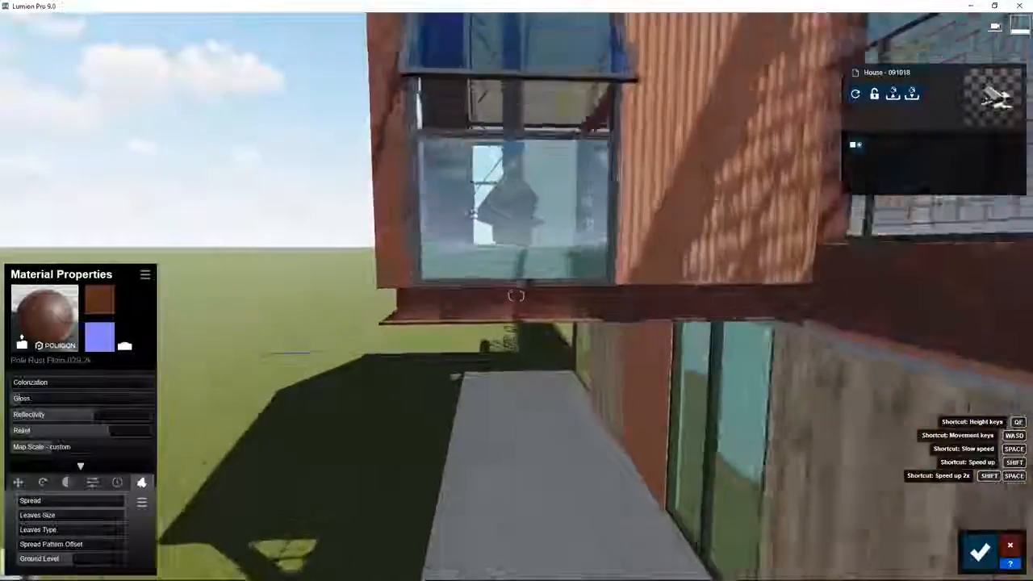
key(s)
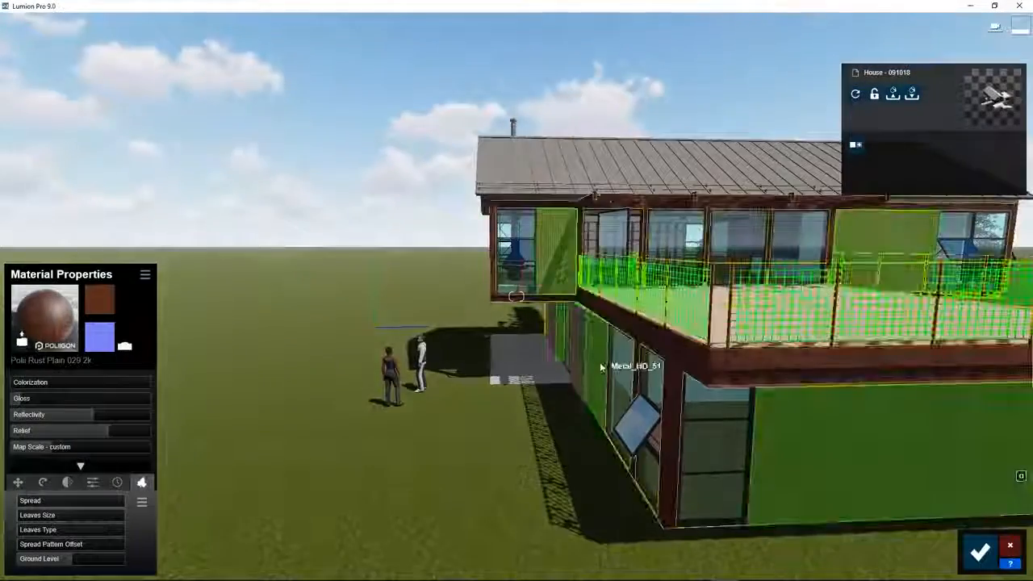
right_drag(601, 366, 691, 371)
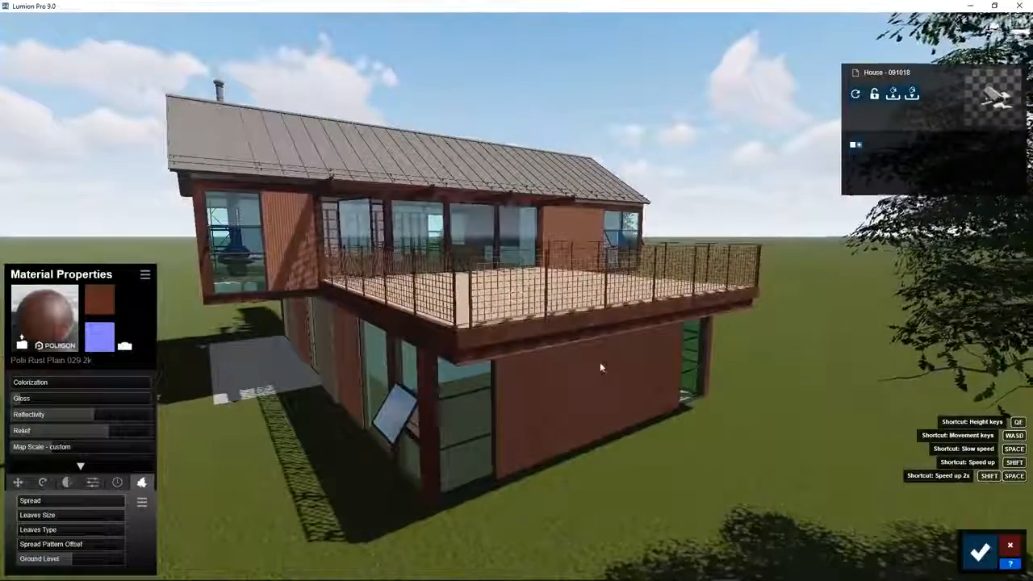
key(a)
right_drag(600, 362, 678, 366)
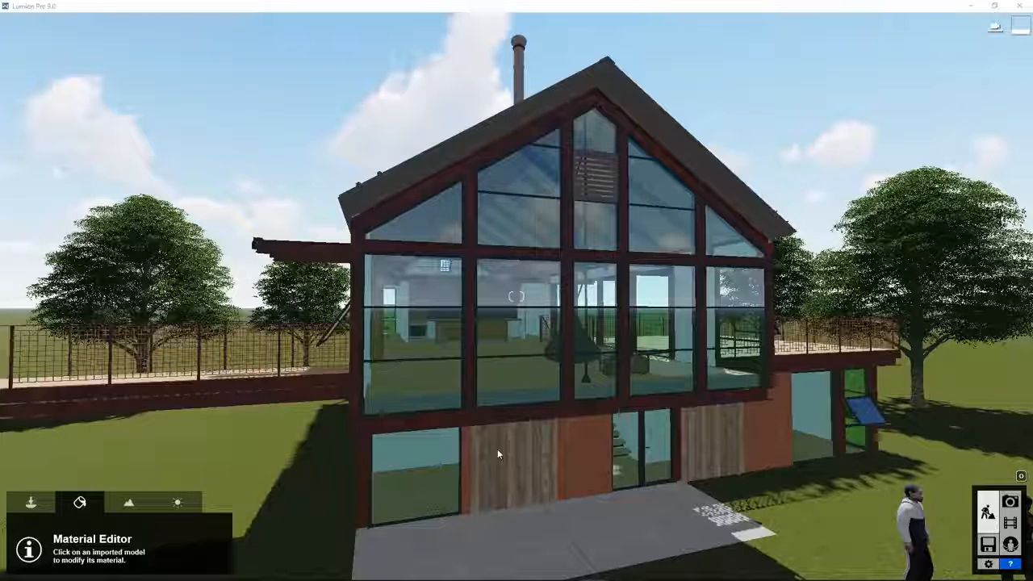
Open the house's window glass material and its settings, and try Interior Glass 001, 002 and 003 on the windows.
click(515, 288)
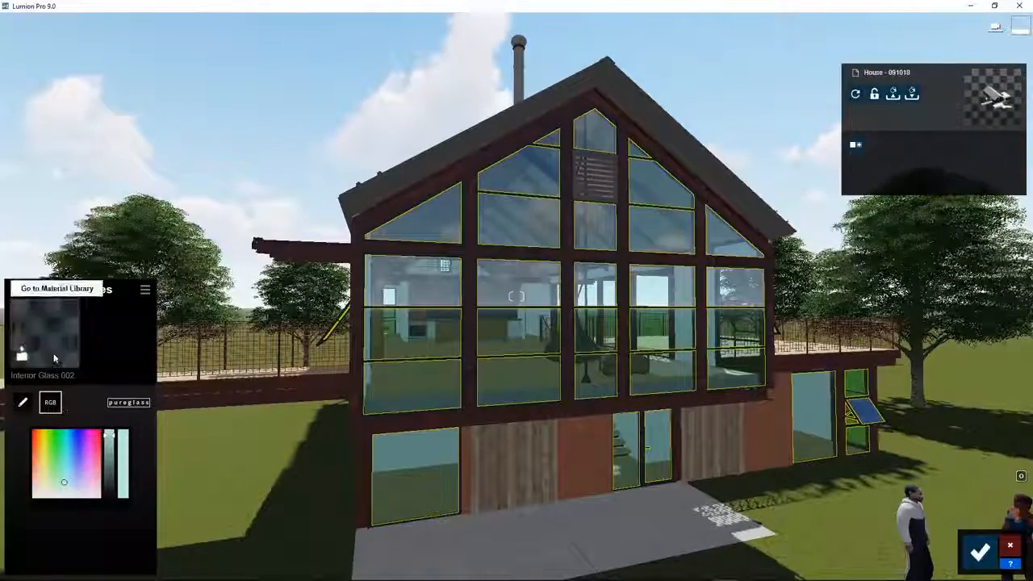
click(24, 403)
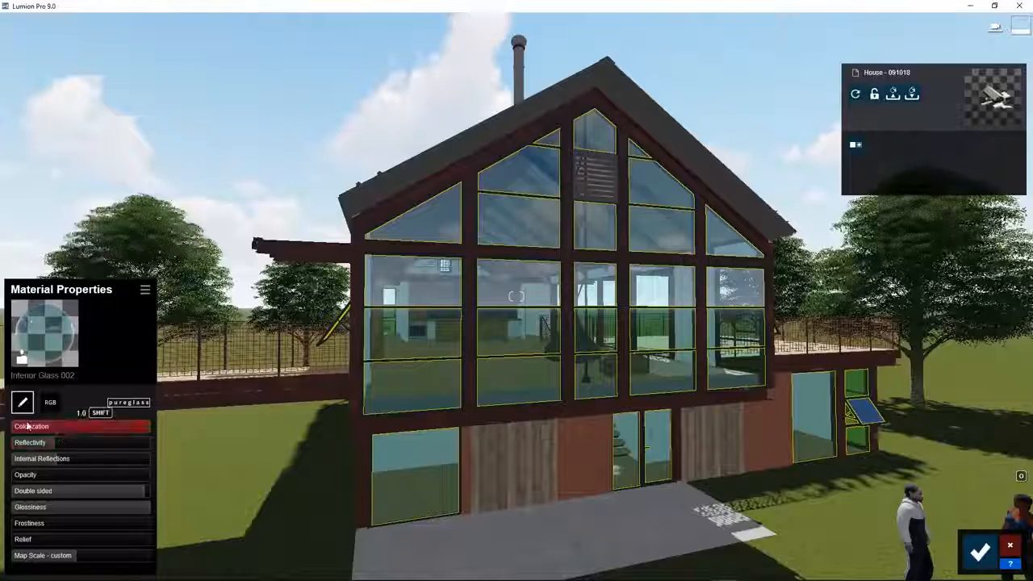
click(43, 335)
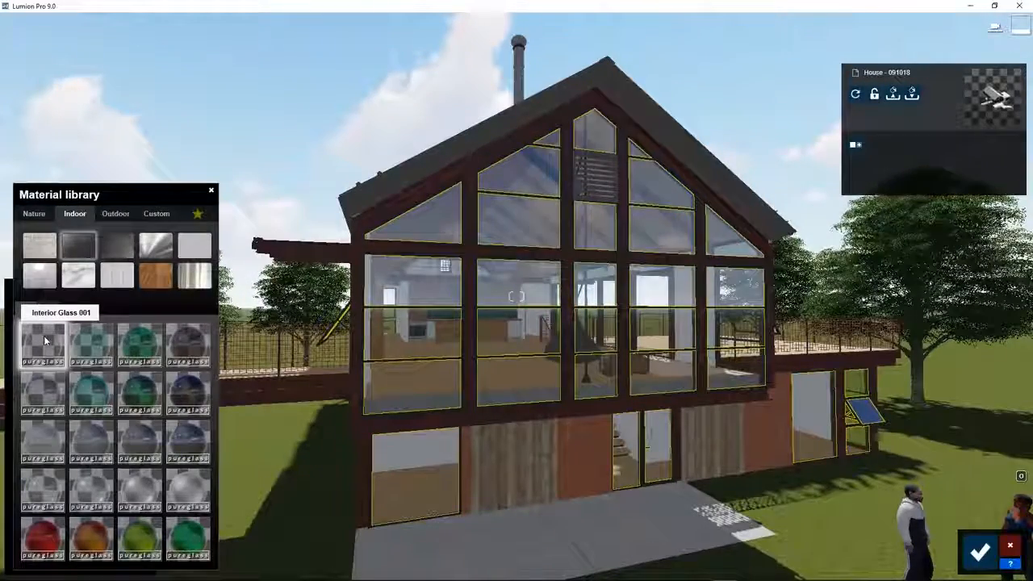
click(41, 336)
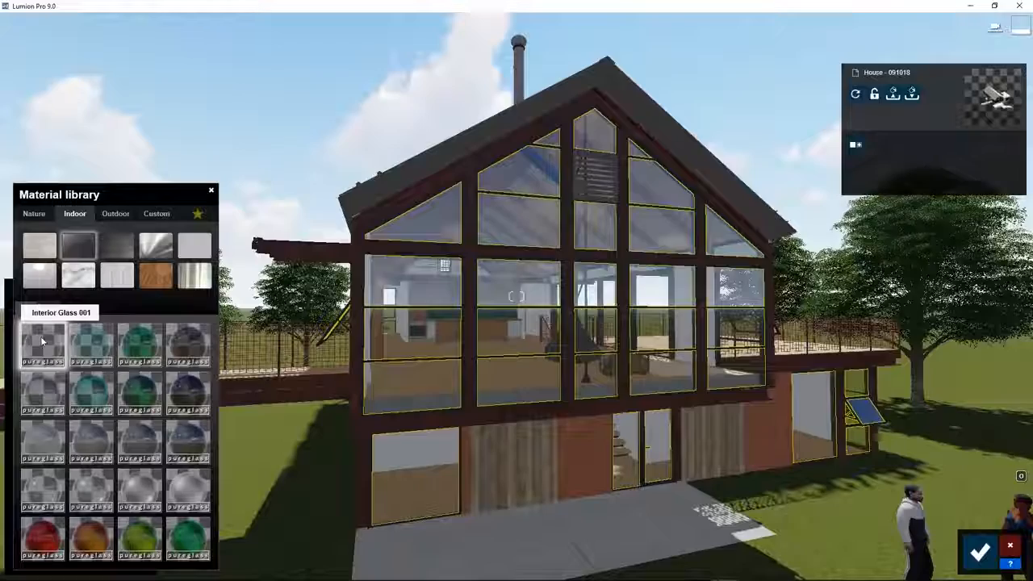
click(91, 343)
click(144, 346)
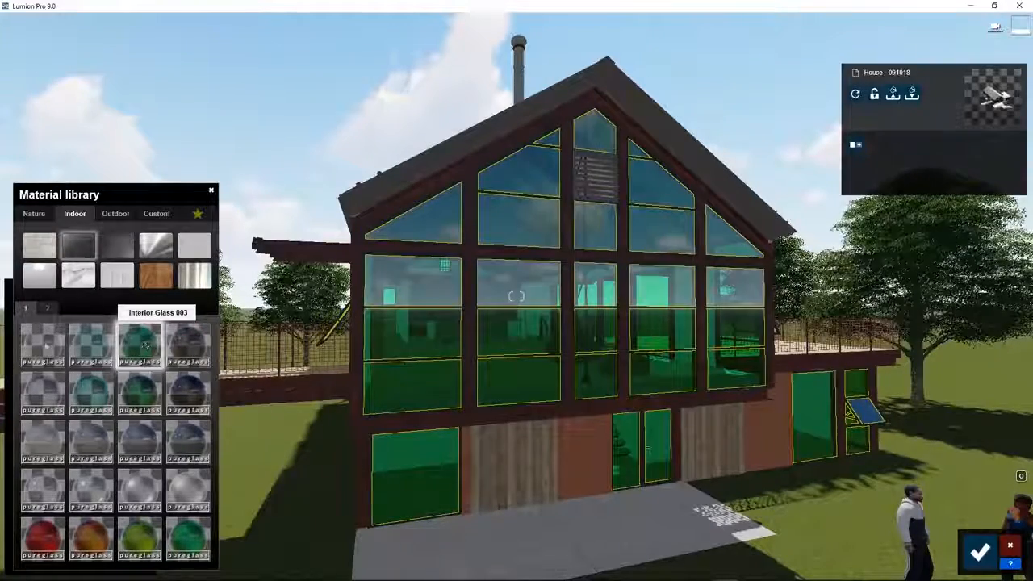
Apply Interior Glass 001 to the windows and adjust the brightness of its glass colour.
click(43, 346)
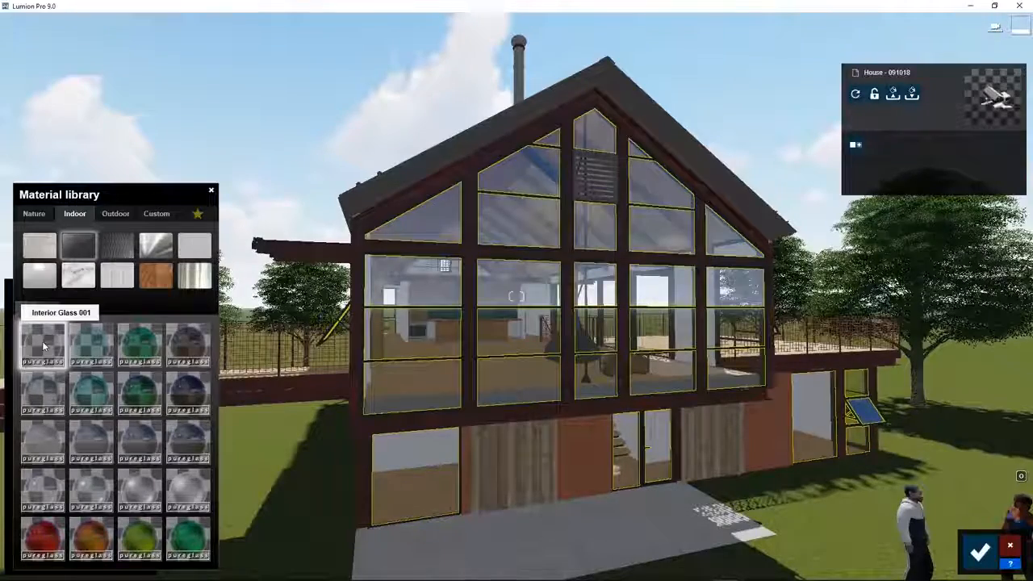
click(44, 347)
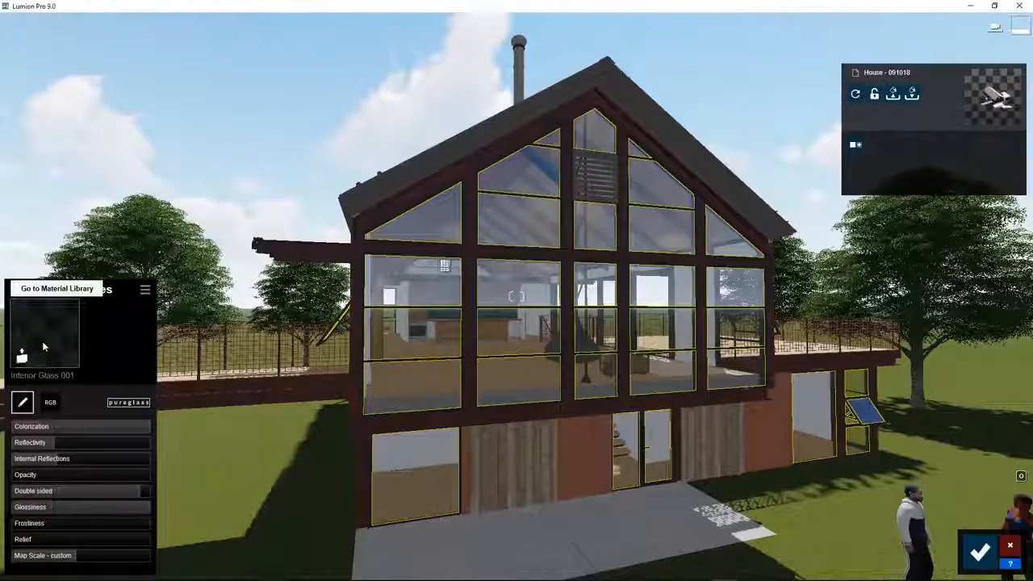
click(50, 403)
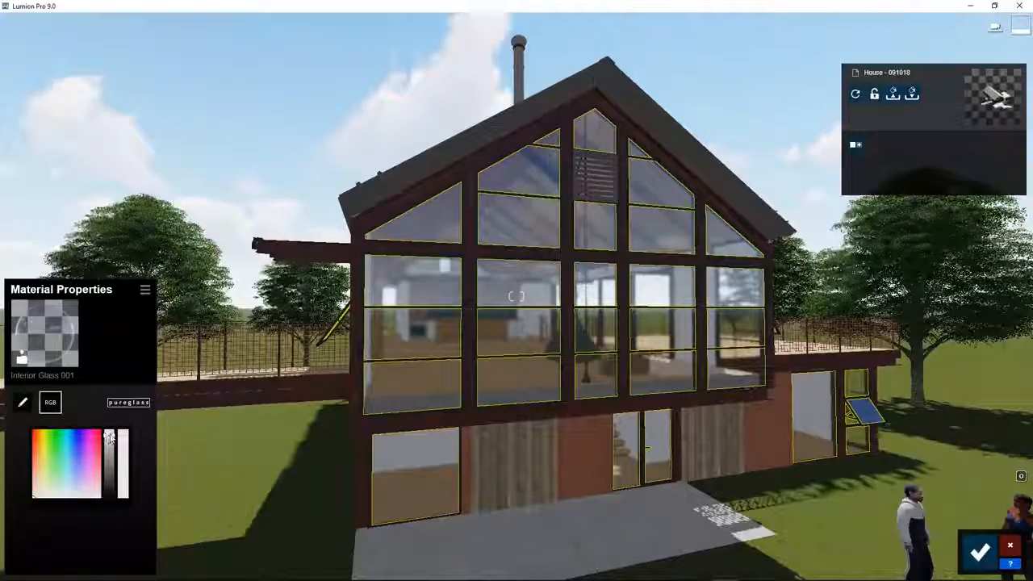
mouse_move(111, 437)
mouse_down()
mouse_move(114, 458)
mouse_move(117, 443)
mouse_up()
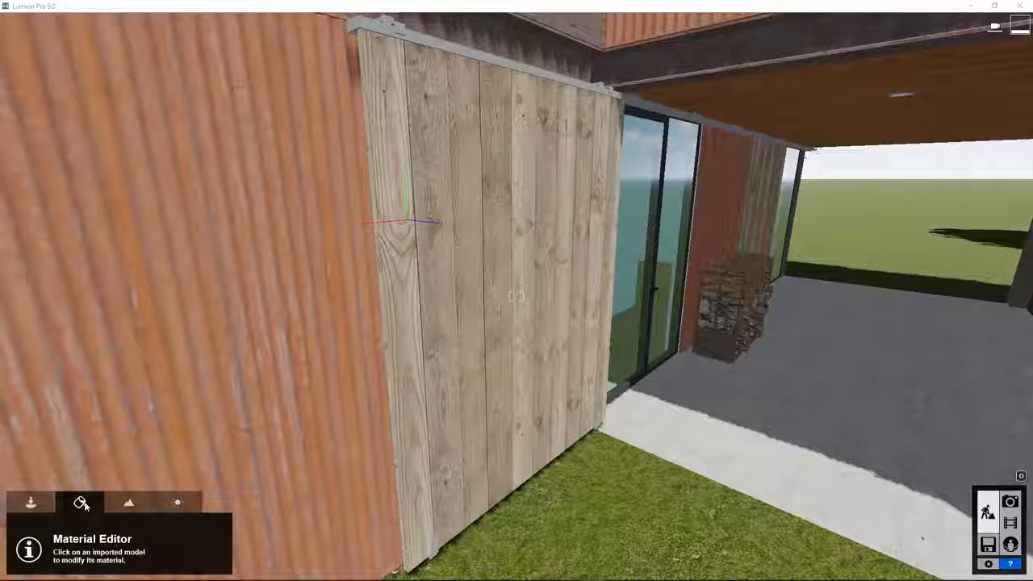
Apply the outdoor brick material Bricks 001 DDDS 1024 to the wooden plank wall beside the glass door.
click(445, 375)
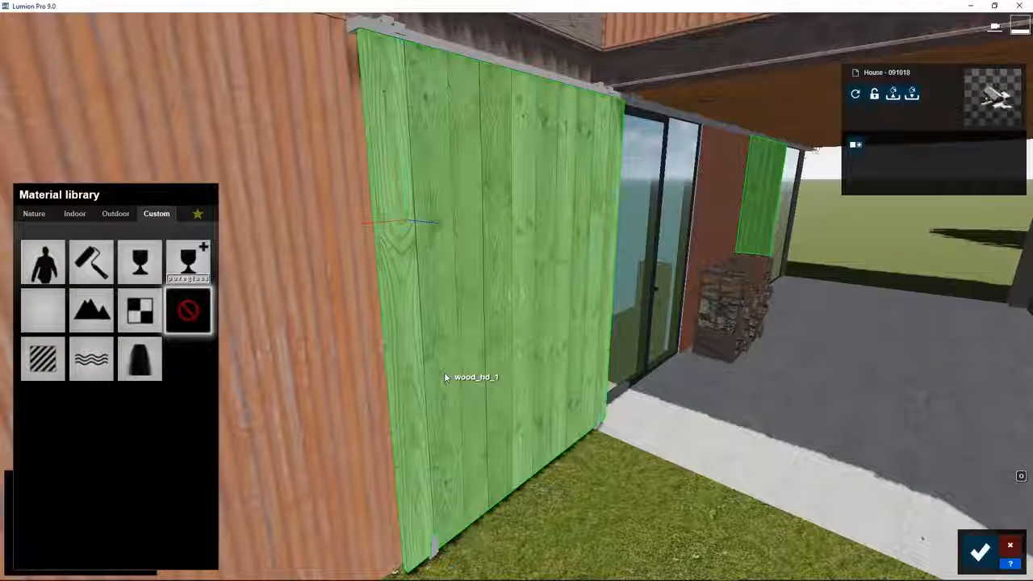
click(115, 214)
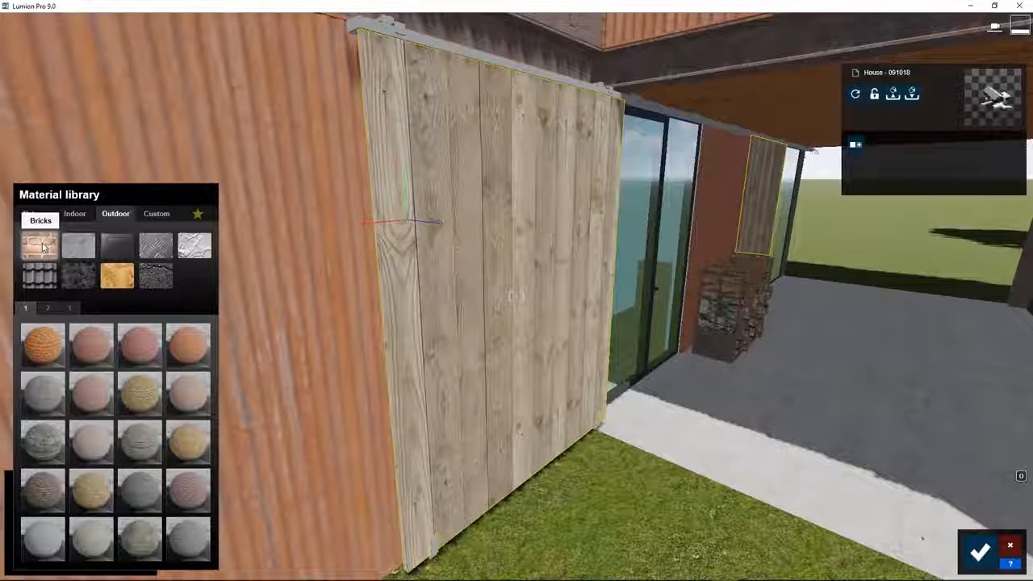
click(37, 347)
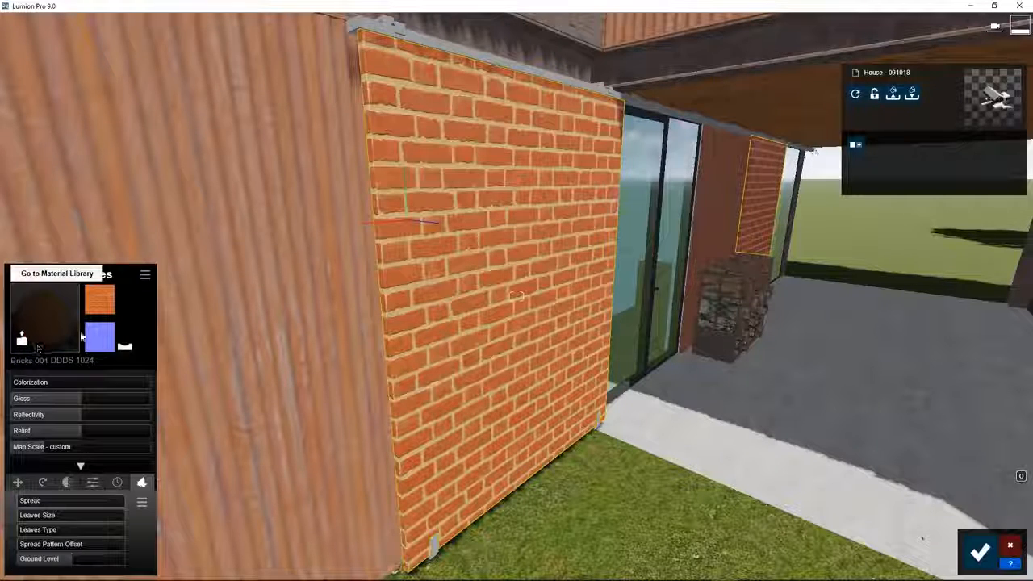
Replace the brick material's colour texture with brick_damaged_0035_01.jpg from the textures folder.
click(99, 299)
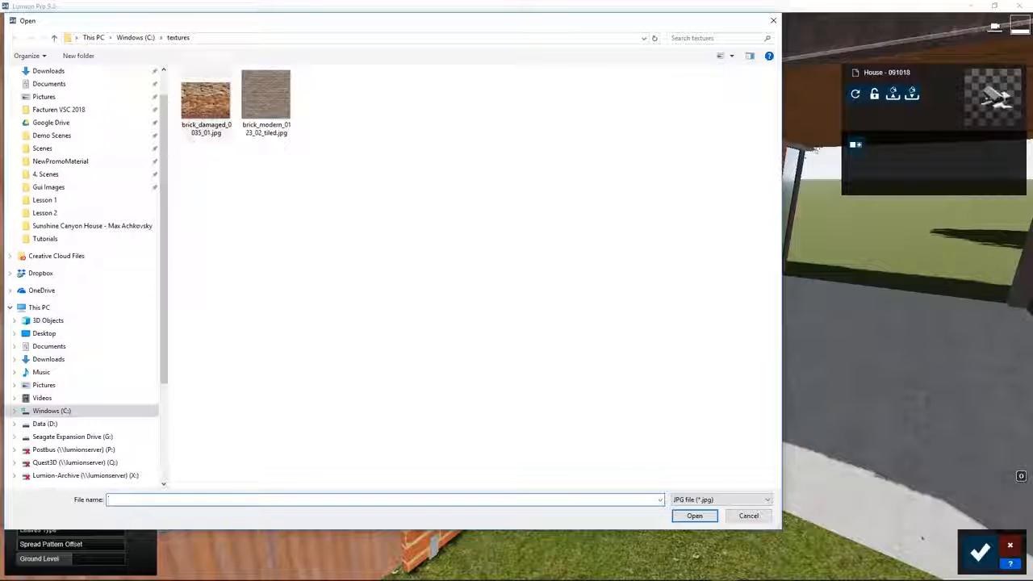
click(204, 105)
click(682, 516)
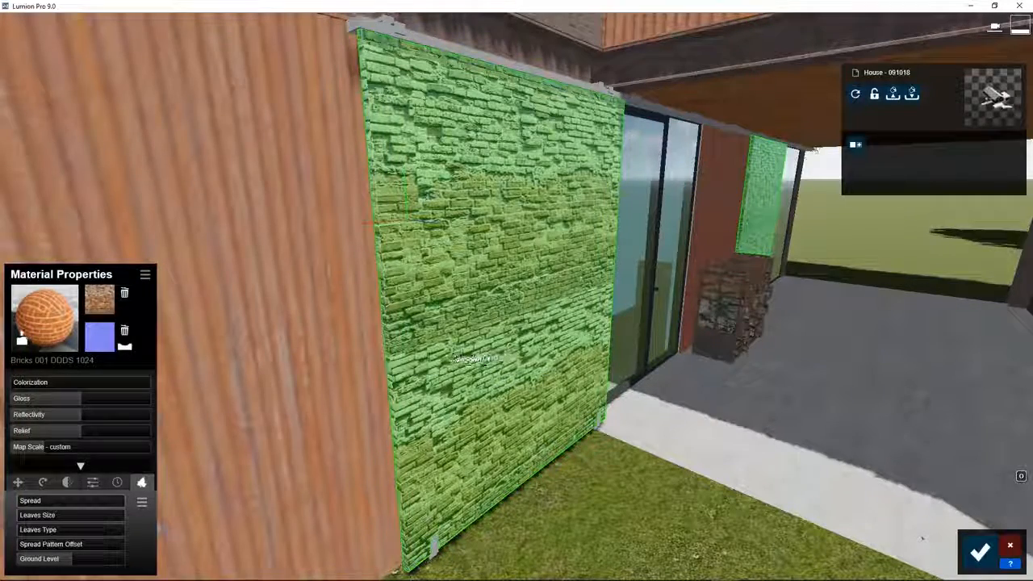
Reduce the brick material's gloss to zero, raise its relief to the maximum and inspect the wall up close.
scroll(438, 360, up, 3)
scroll(436, 361, up, 3)
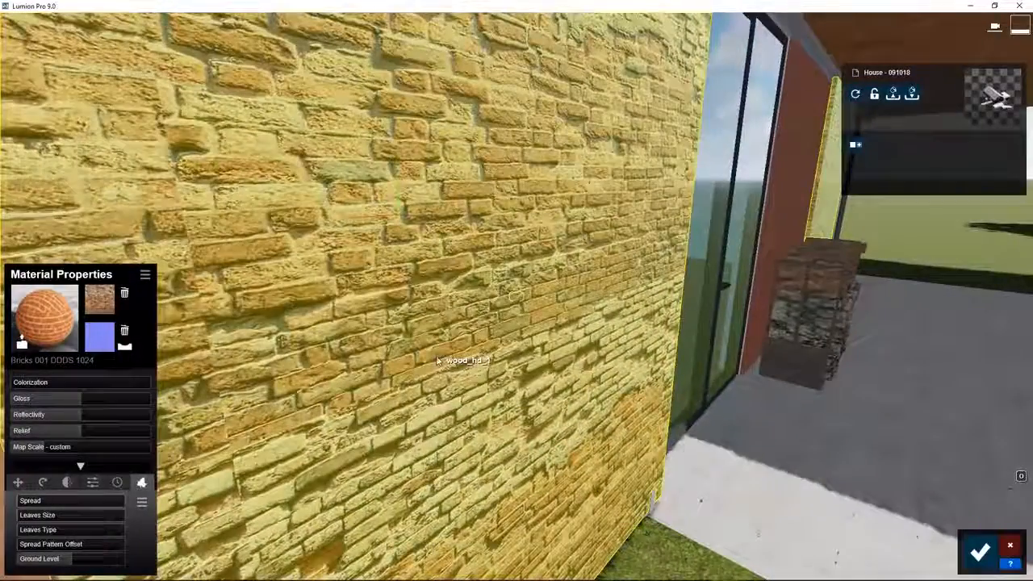
middle_drag(465, 372, 234, 363)
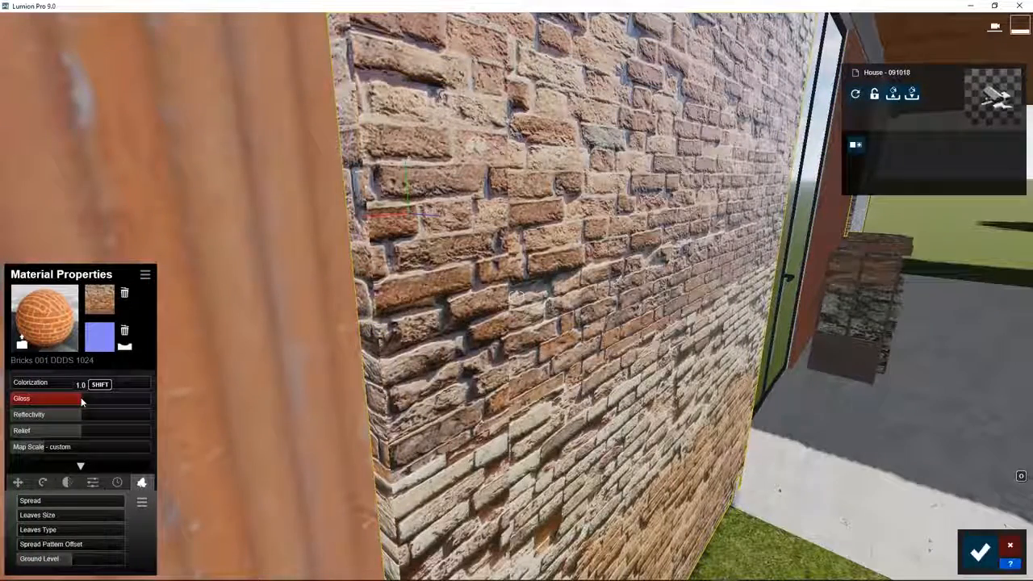
drag(78, 400, 53, 400)
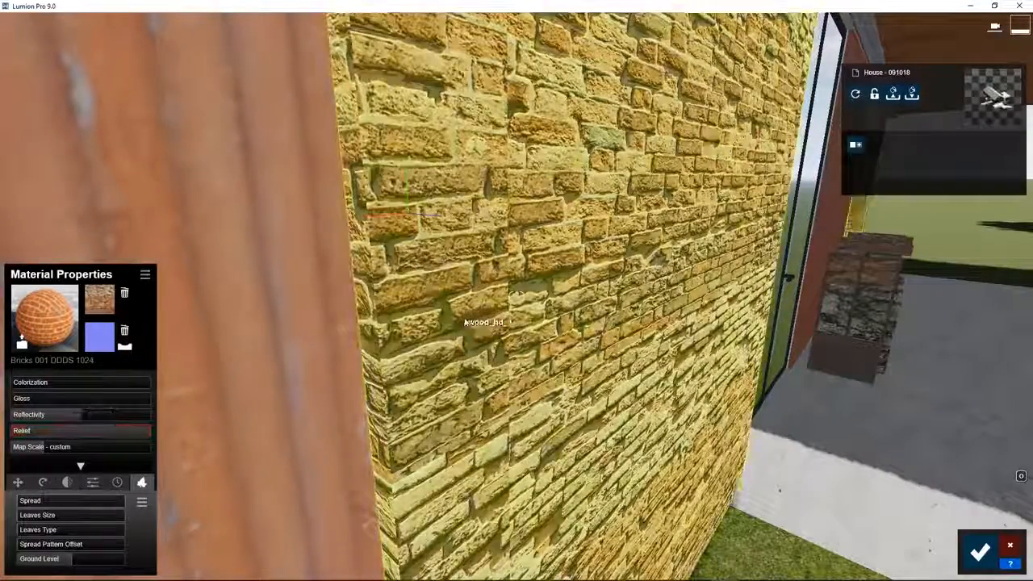
right_drag(452, 339, 456, 369)
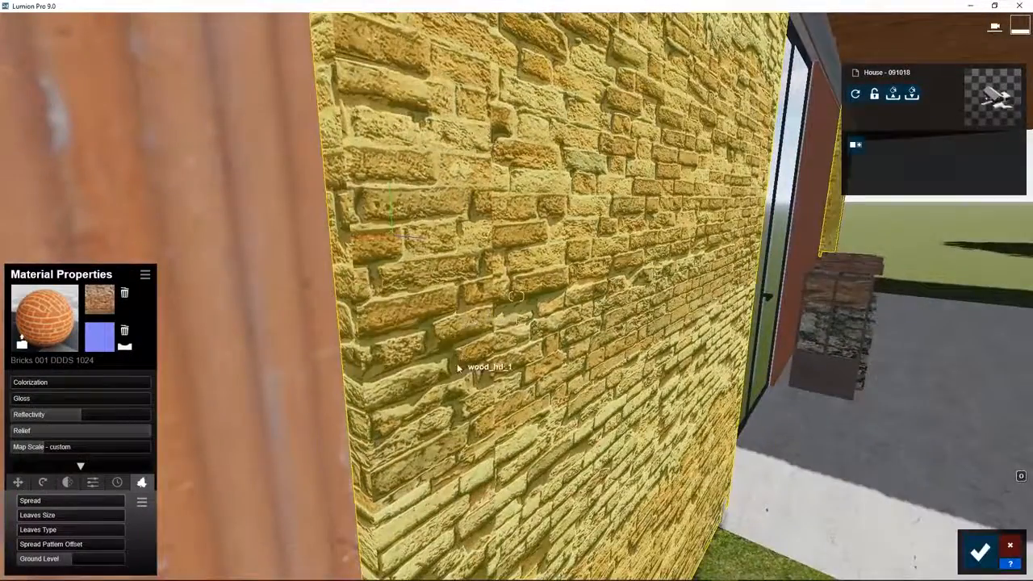
scroll(457, 369, down, 1)
Save the brick material to a file named brick in the textures folder and accept the material changes.
click(144, 275)
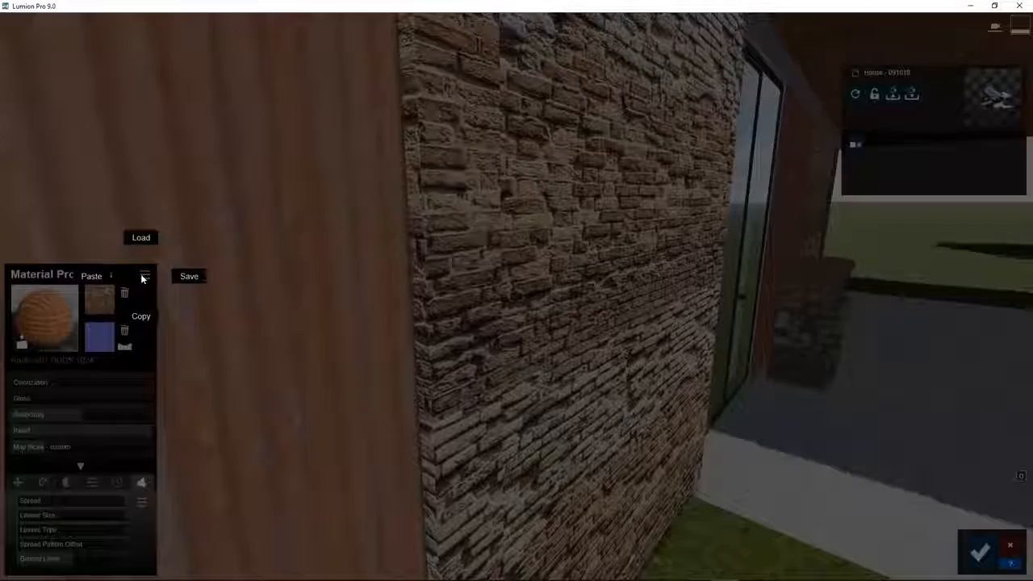
click(189, 279)
text(brick)
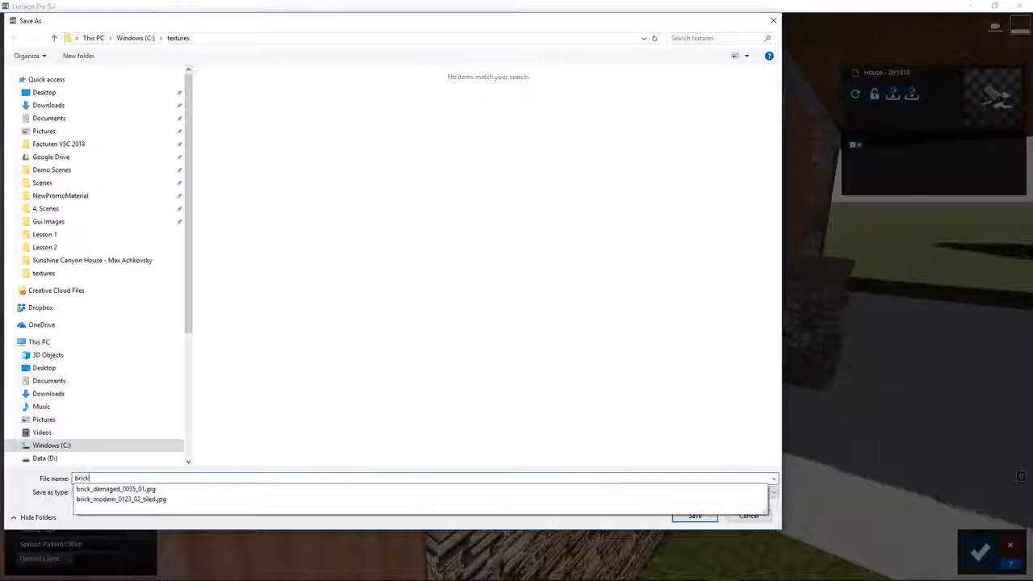
key(Return)
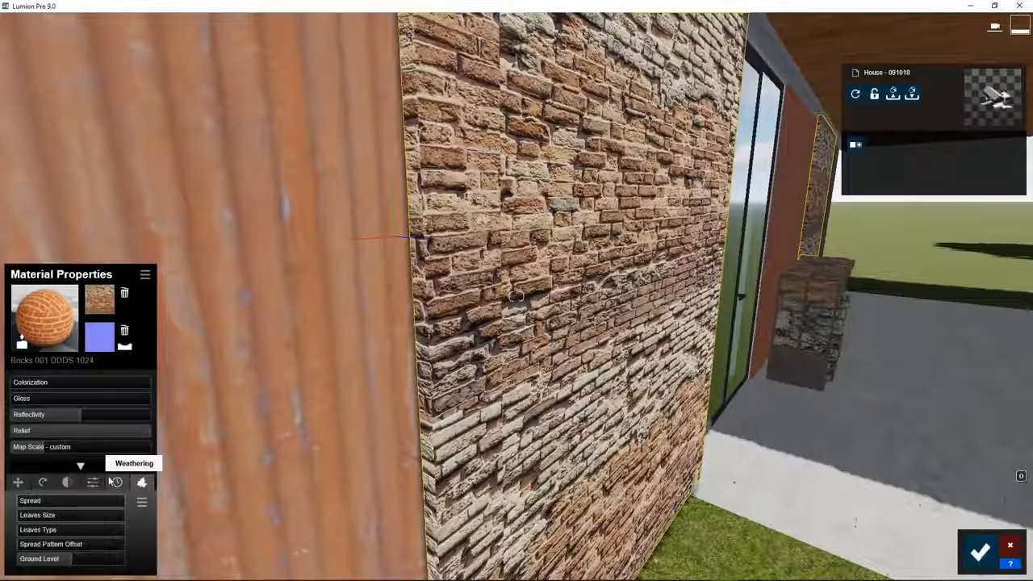
click(979, 551)
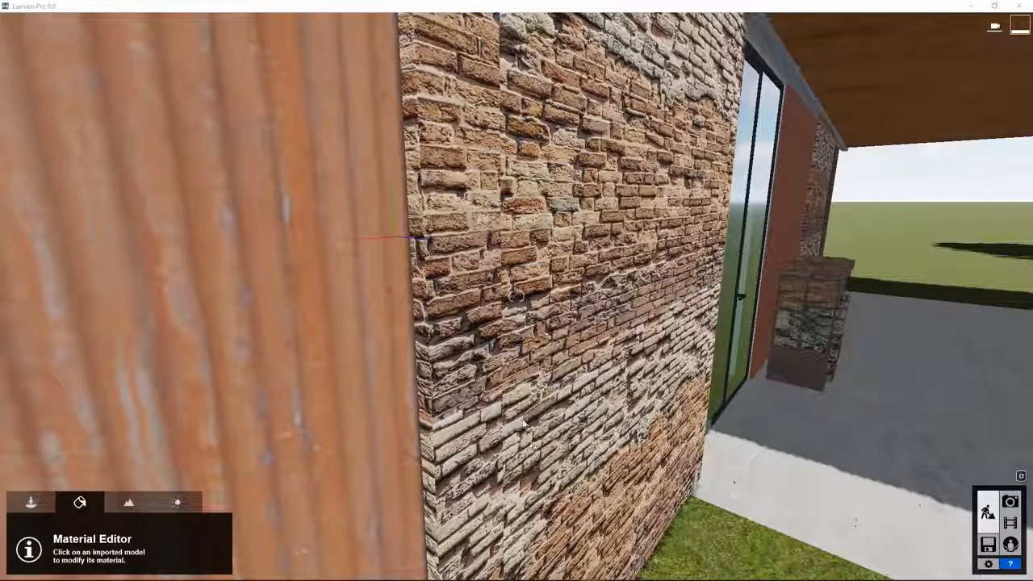
Reopen the brick wall's material and reset it to the custom Imported Material.
click(526, 335)
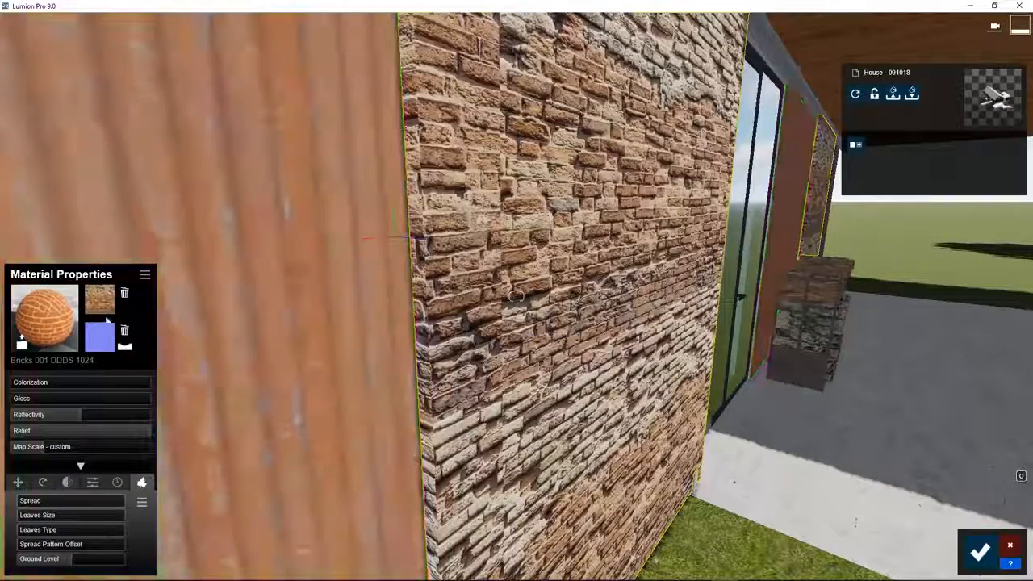
click(43, 321)
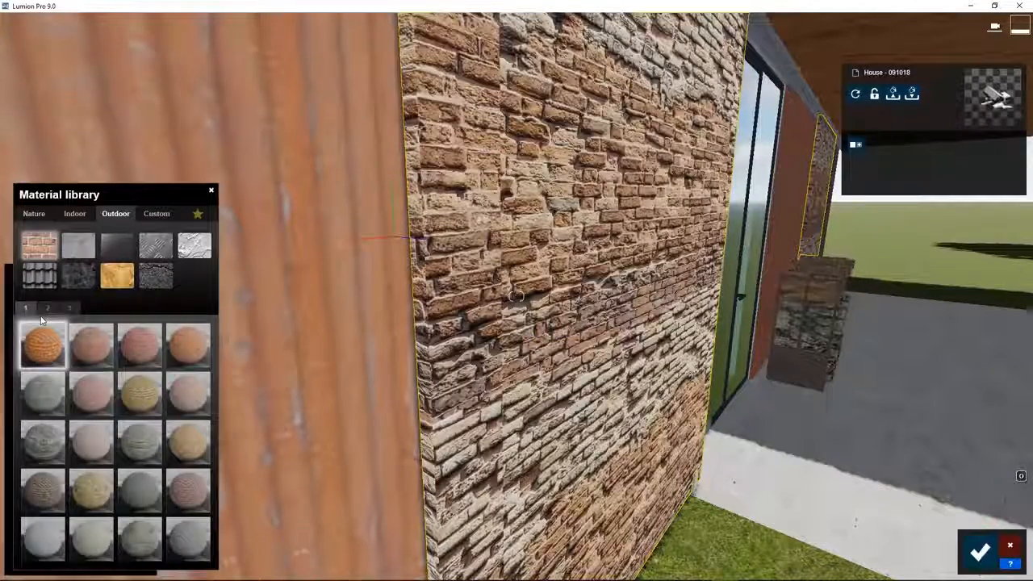
click(153, 215)
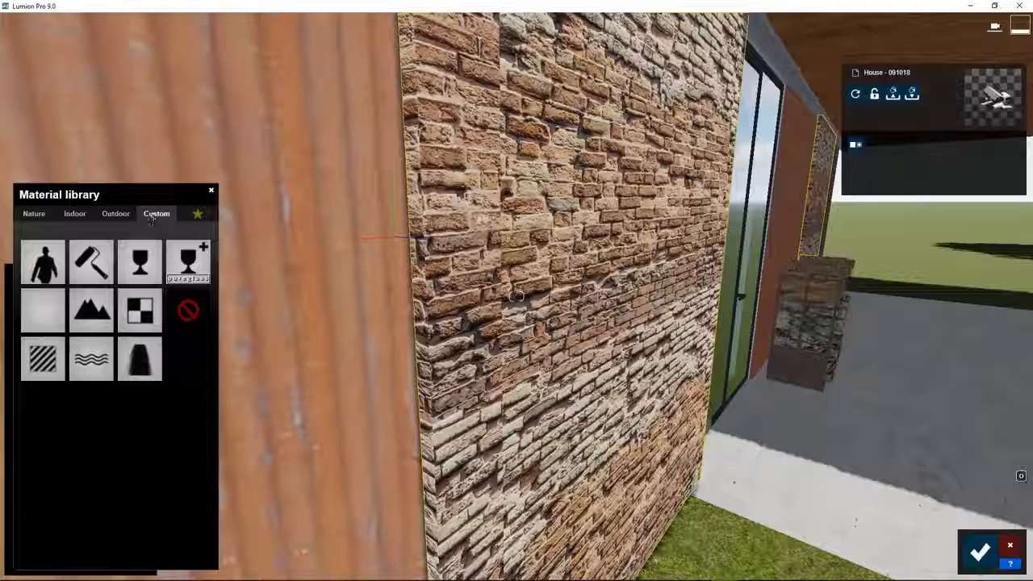
click(184, 309)
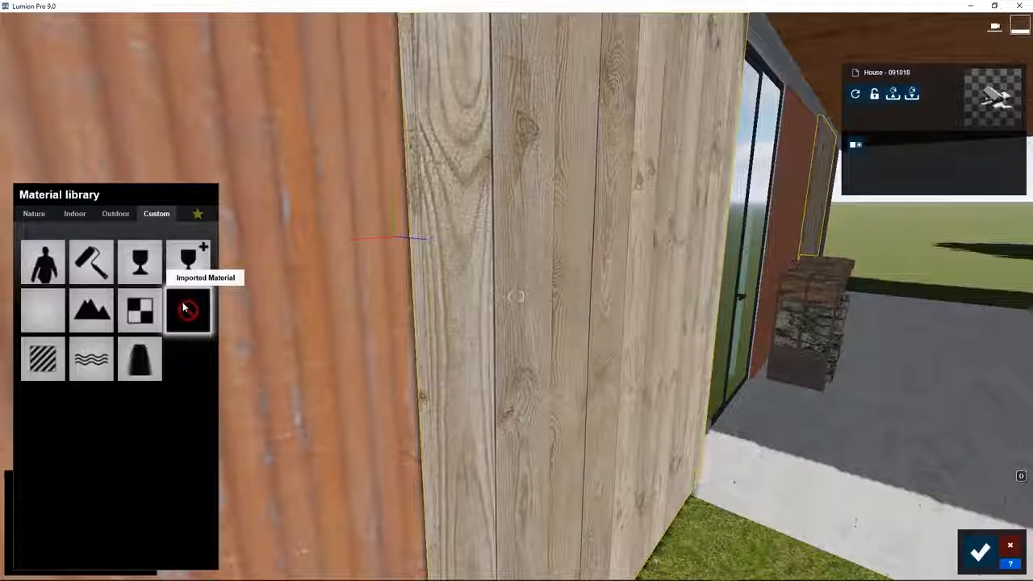